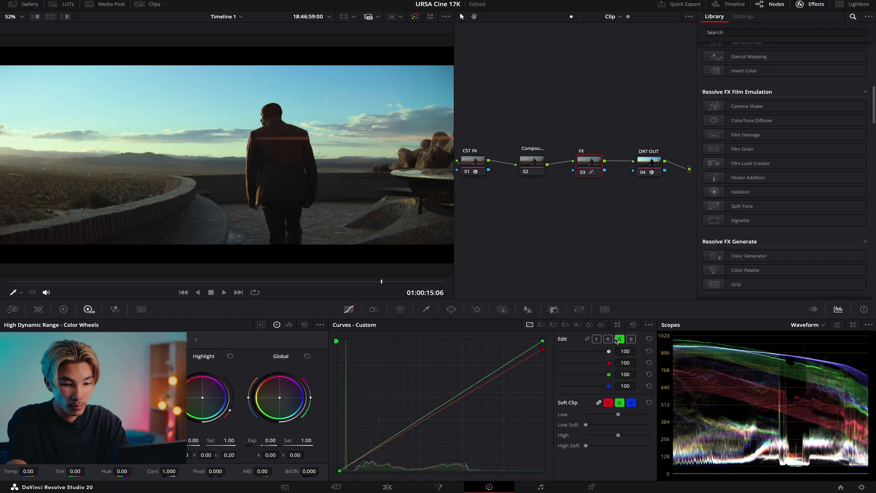
# Lower the highlight end points of the green, blue and luma custom curves on the FX node
pyautogui.moveTo(544, 345); pyautogui.dragTo(543, 354)
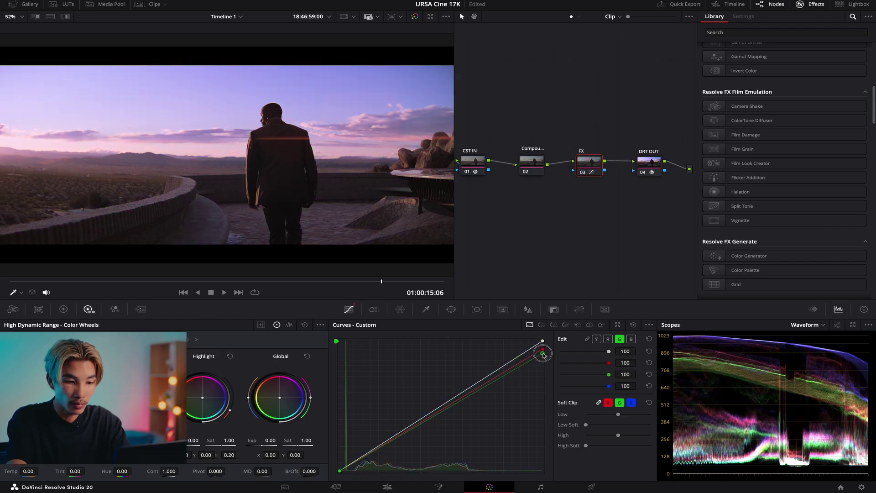
pyautogui.click(631, 339)
pyautogui.moveTo(542, 341)
pyautogui.mouseDown()
pyautogui.moveTo(543, 360)
pyautogui.moveTo(543, 347)
pyautogui.mouseUp()
pyautogui.click(594, 340)
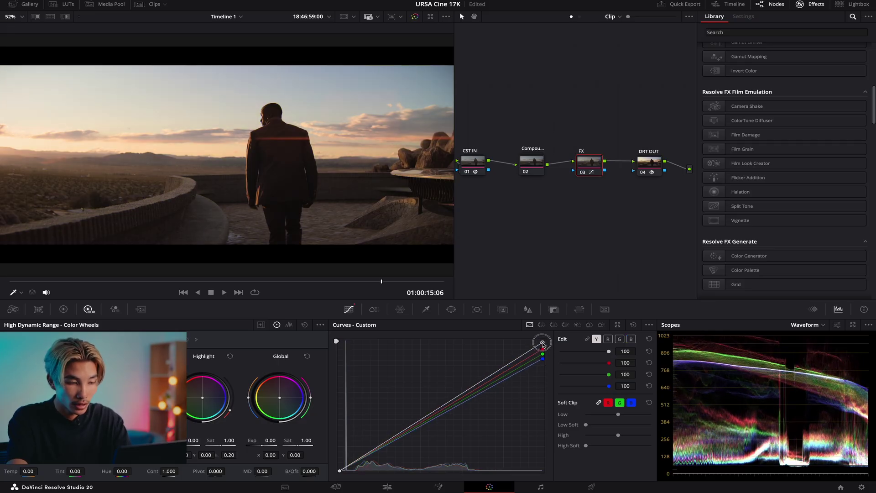
# Try upper-midtone control points on the red and blue curves, and reset all the custom curves
pyautogui.moveTo(479, 390)
pyautogui.mouseDown()
pyautogui.moveTo(477, 382)
pyautogui.moveTo(494, 388)
pyautogui.mouseUp()
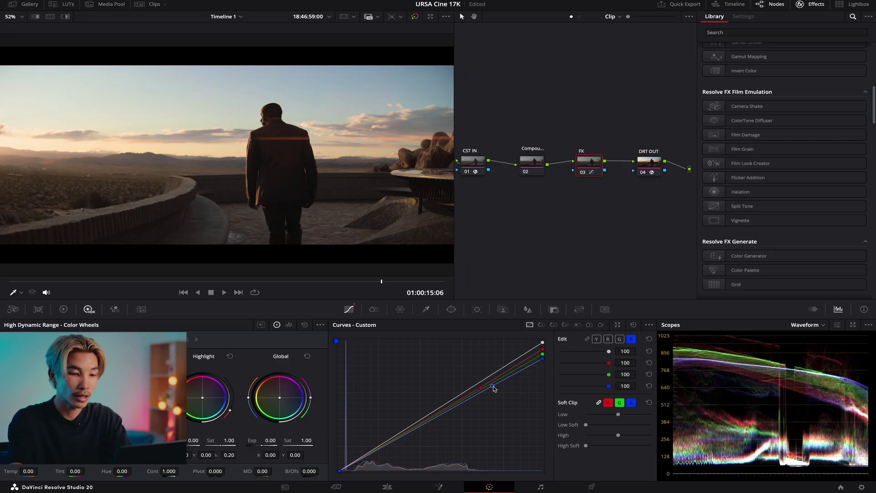
pyautogui.moveTo(493, 388); pyautogui.dragTo(495, 388)
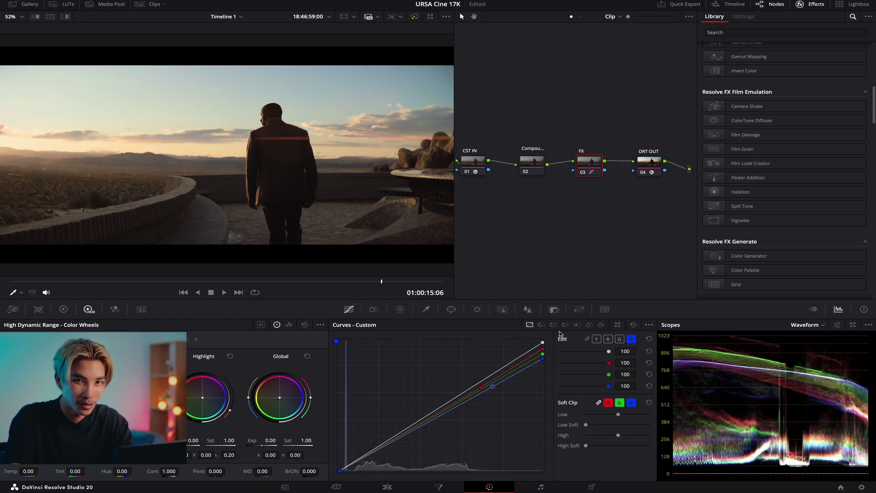
pyautogui.click(636, 327)
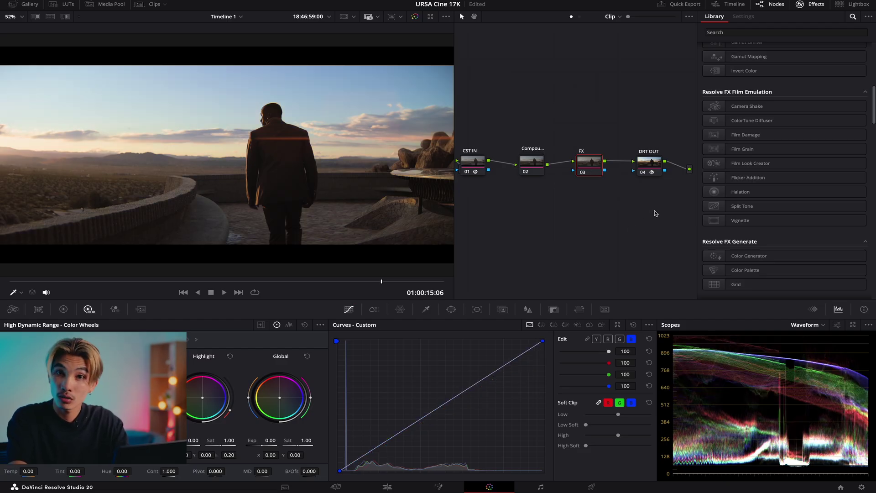
# Search the effects library for "film" and apply Film Look Creator to the FX node
pyautogui.scroll(10, 796, 133)
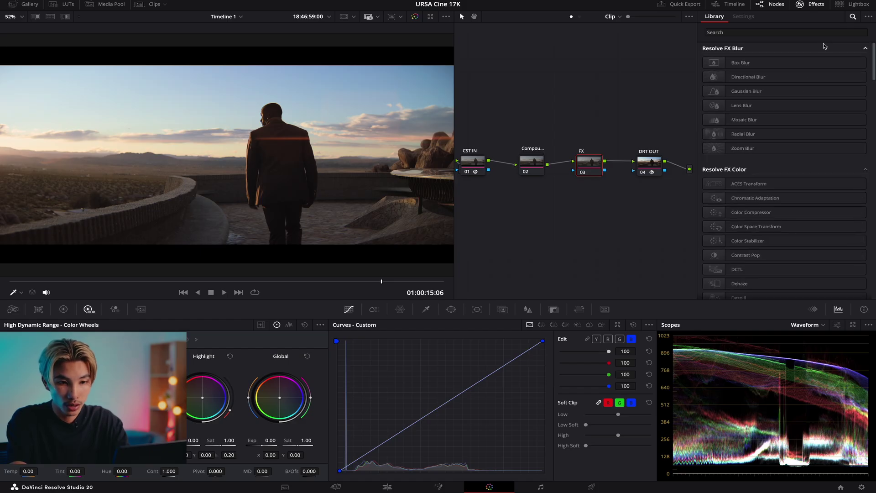
pyautogui.click(782, 33)
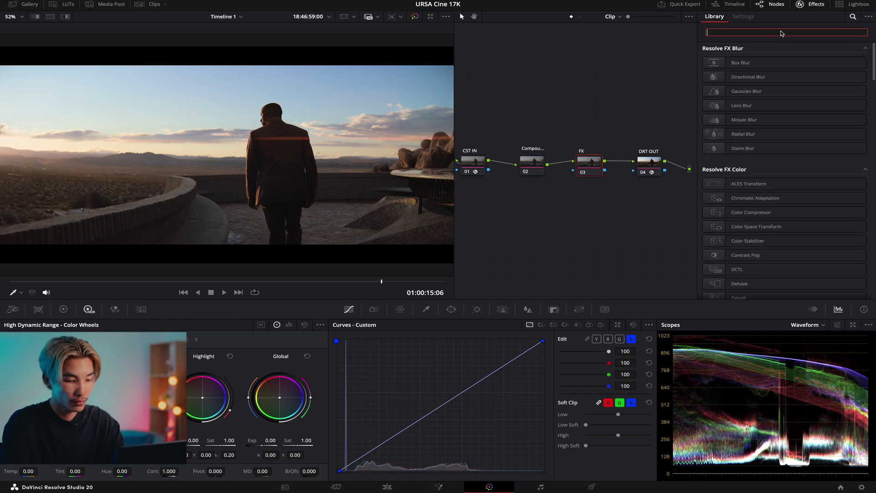
pyautogui.write('film')
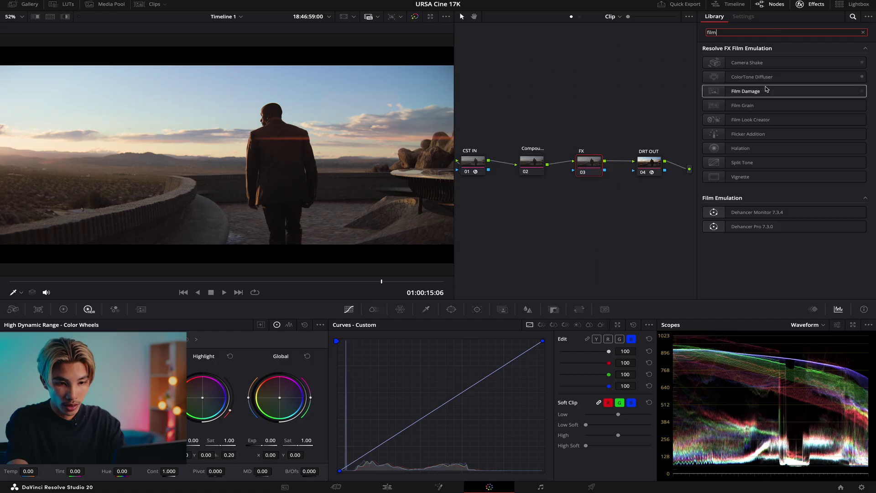
pyautogui.moveTo(759, 120); pyautogui.dragTo(583, 166)
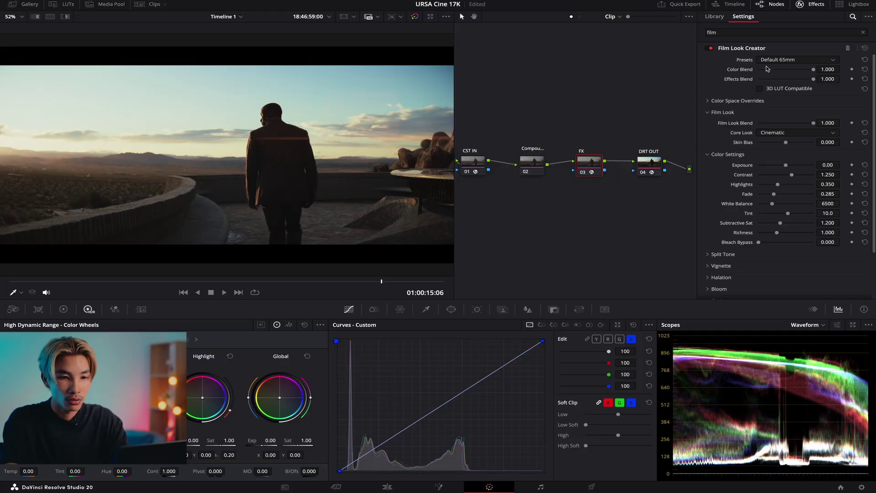
# Set Effects Blend and Film Look Blend to 0 in Film Look Creator, and enable its Split Tone section
pyautogui.doubleClick(813, 79)
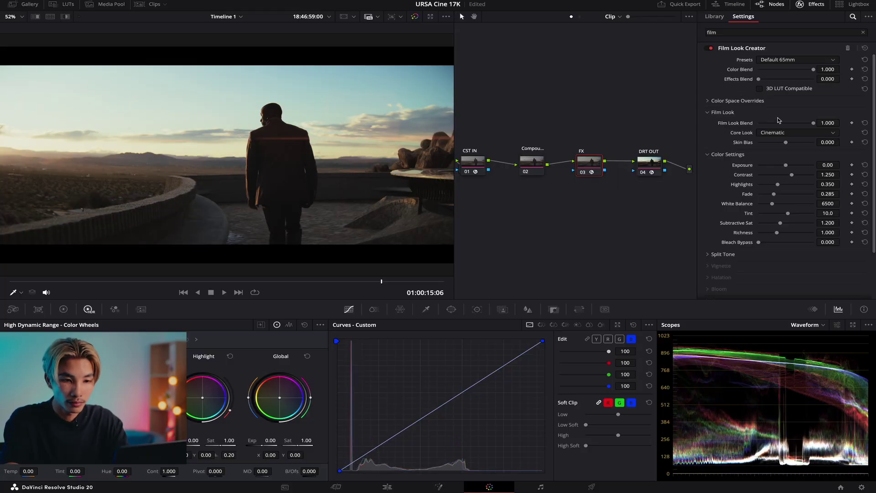
pyautogui.doubleClick(815, 124)
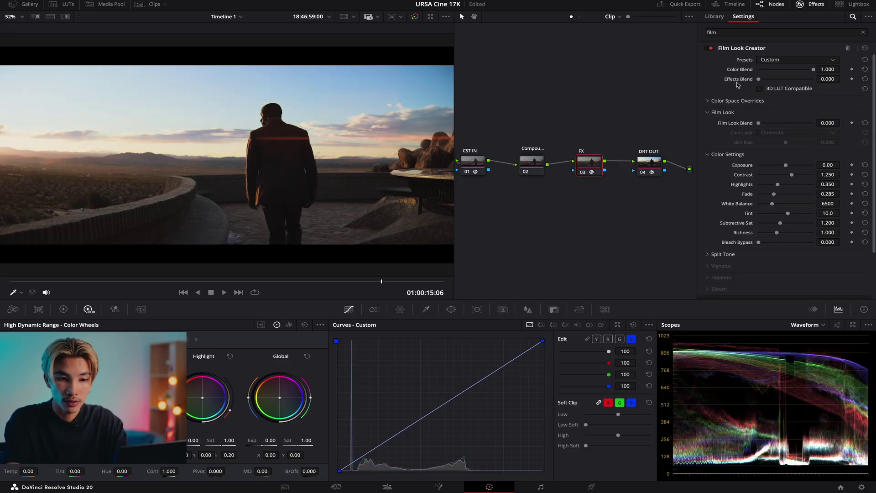
pyautogui.scroll(-2, 735, 109)
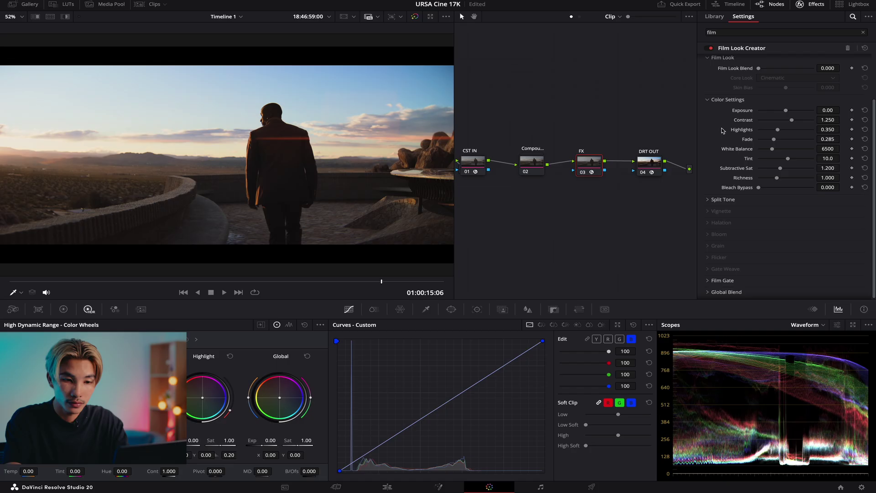
pyautogui.click(719, 201)
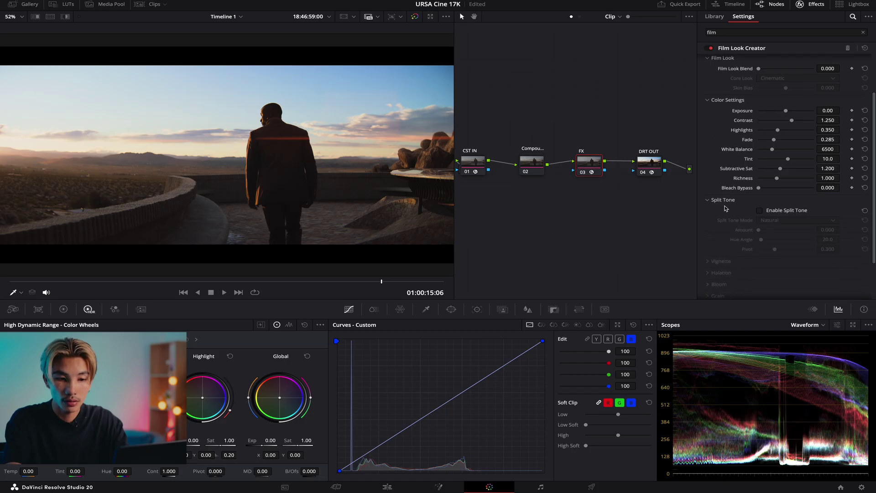
pyautogui.click(760, 211)
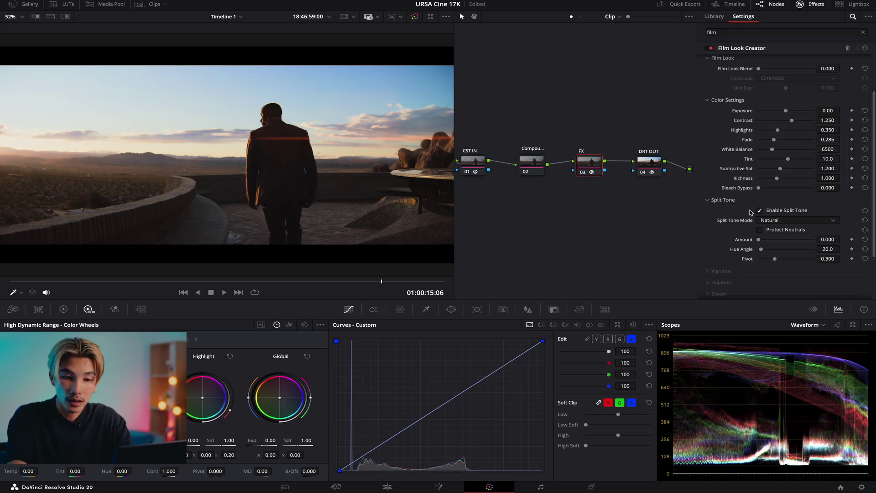
# Disable Split Tone in Film Look Creator and allow the CleanMyMac X Updater data-access request
pyautogui.scroll(1, 746, 194)
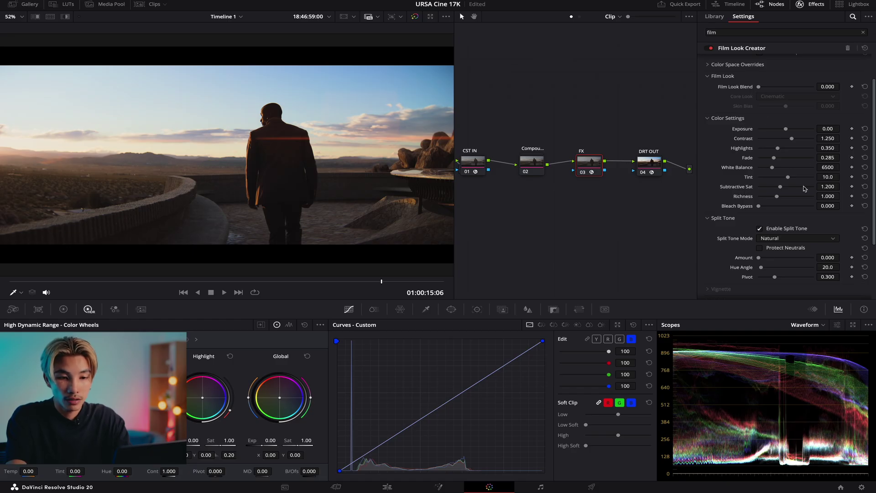
pyautogui.click(759, 229)
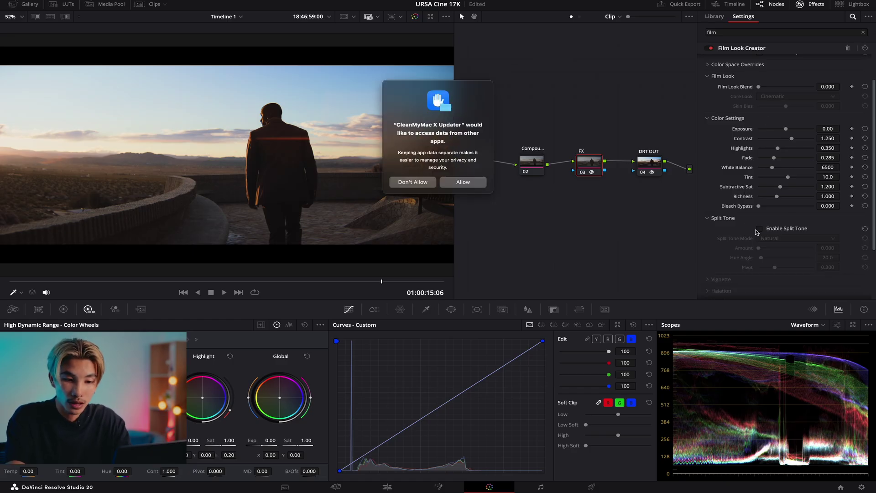
pyautogui.click(463, 181)
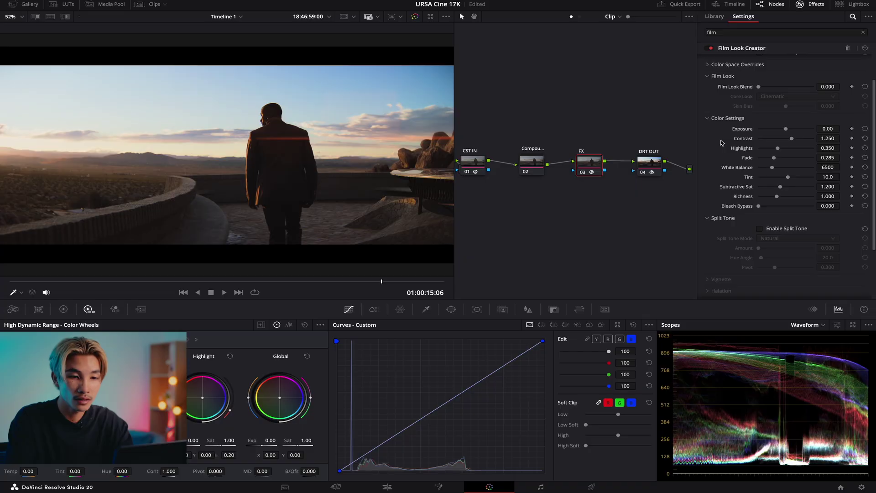
# Replace Film Look Creator on the FX node with the Split Tone effect, searching the library for "split"
pyautogui.scroll(2, 835, 67)
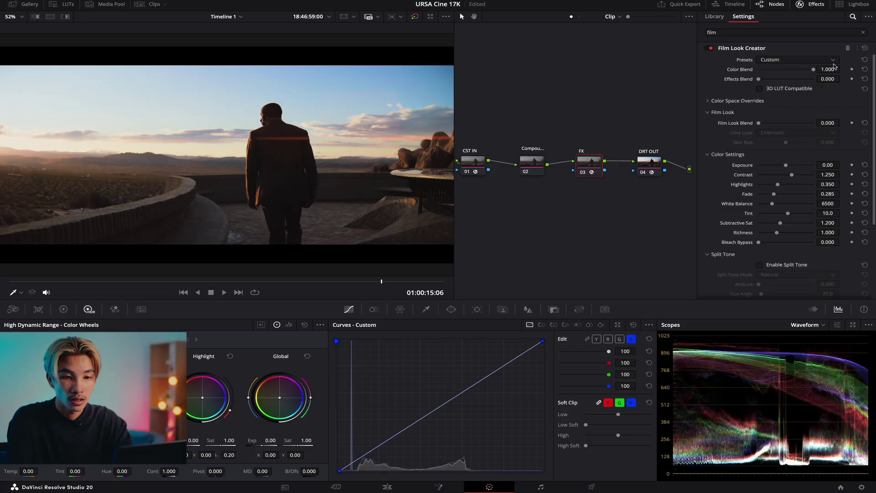
pyautogui.click(847, 48)
pyautogui.click(863, 32)
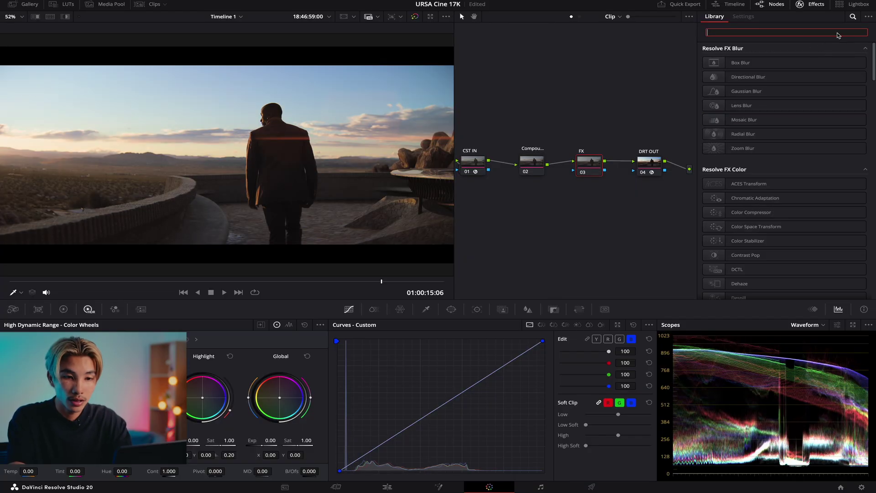
pyautogui.write('split')
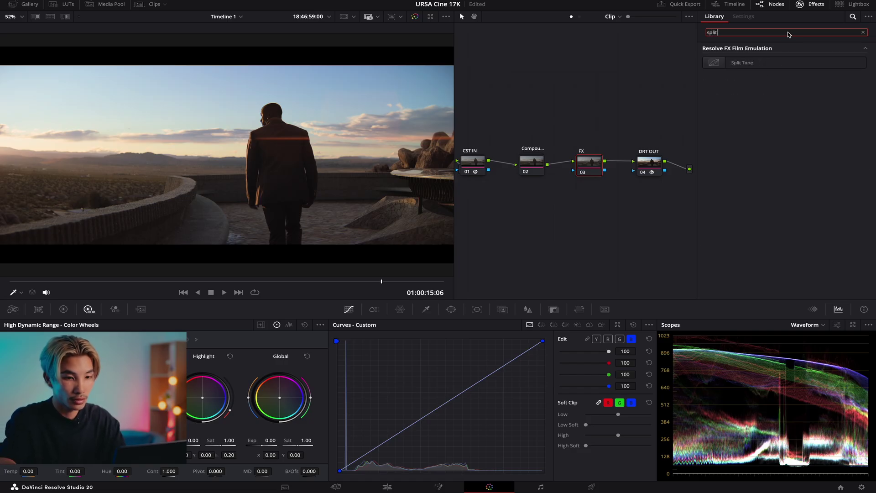
pyautogui.moveTo(737, 64); pyautogui.dragTo(587, 166)
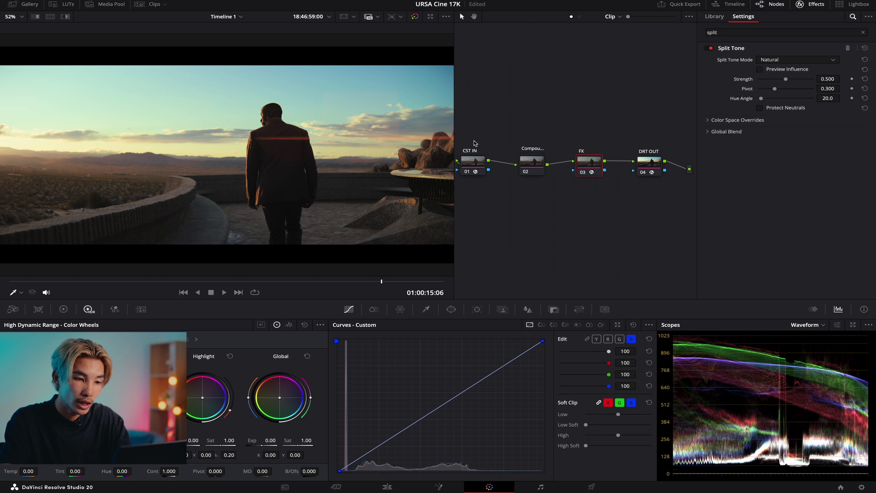
# Review the color space settings of the CST IN and DRT OUT nodes, and return to the FX node's Split Tone settings
pyautogui.click(472, 165)
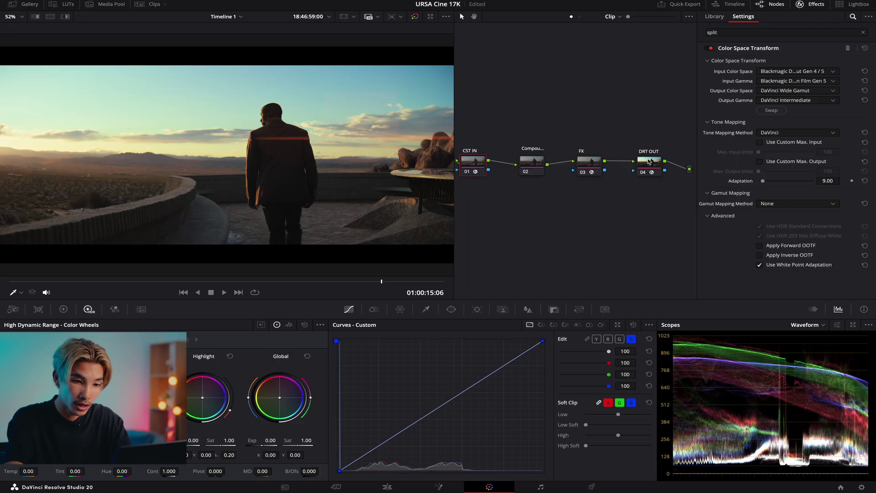
pyautogui.click(649, 160)
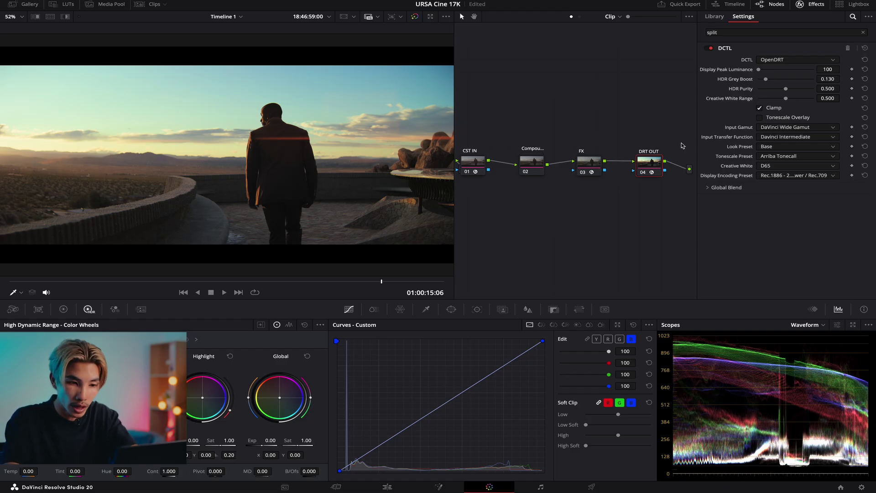
pyautogui.click(540, 165)
pyautogui.moveTo(539, 165); pyautogui.dragTo(591, 163)
pyautogui.click(589, 168)
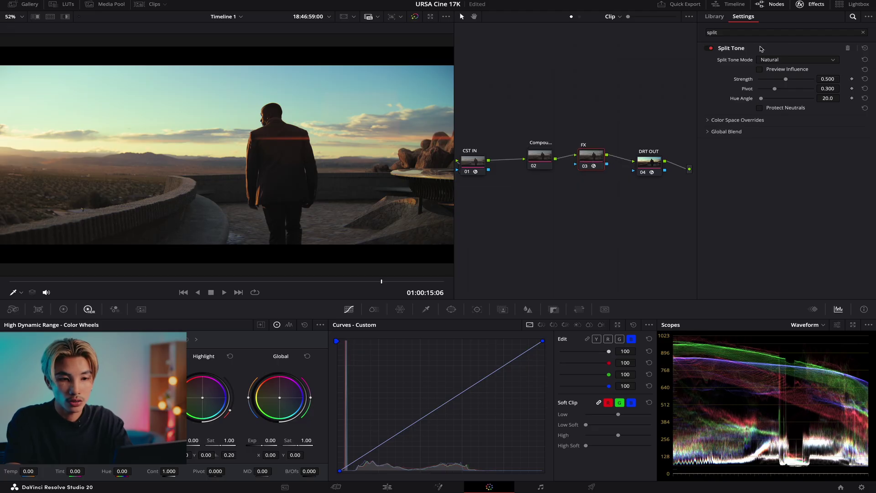
# Keep the Split Tone mode on Natural and expand the effect's Color Space Overrides for review
pyautogui.click(863, 33)
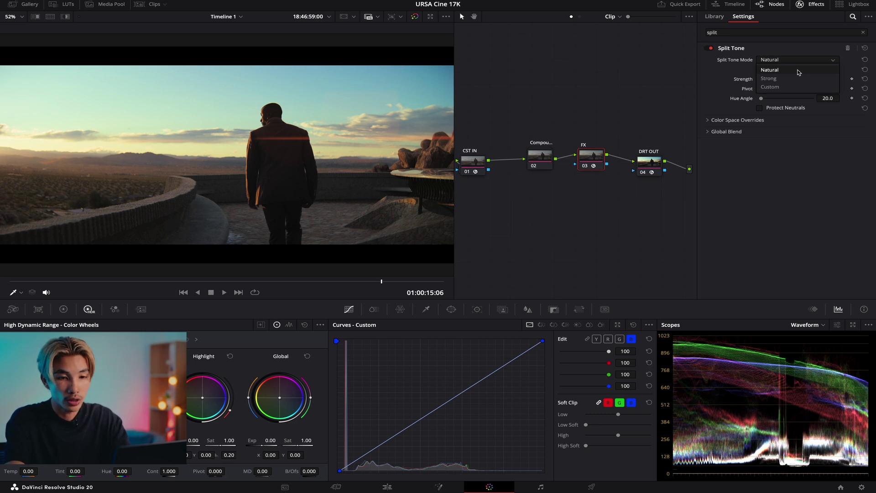
pyautogui.click(788, 70)
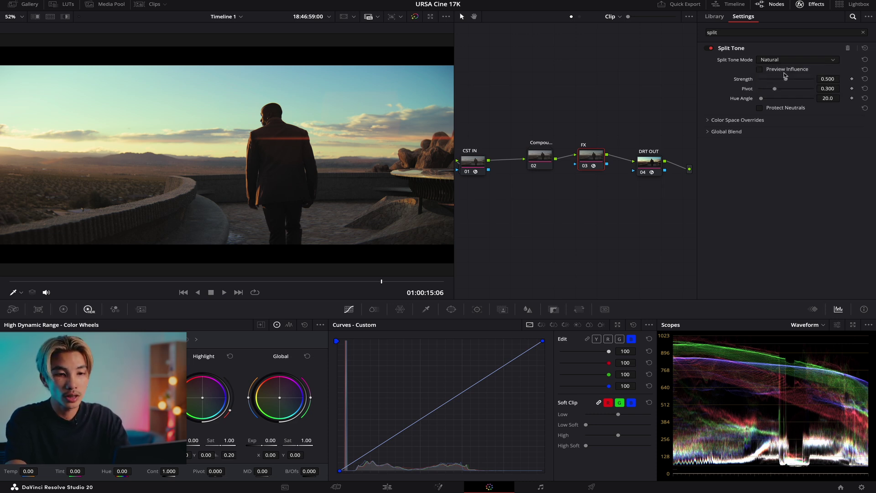
pyautogui.click(782, 71)
pyautogui.click(760, 70)
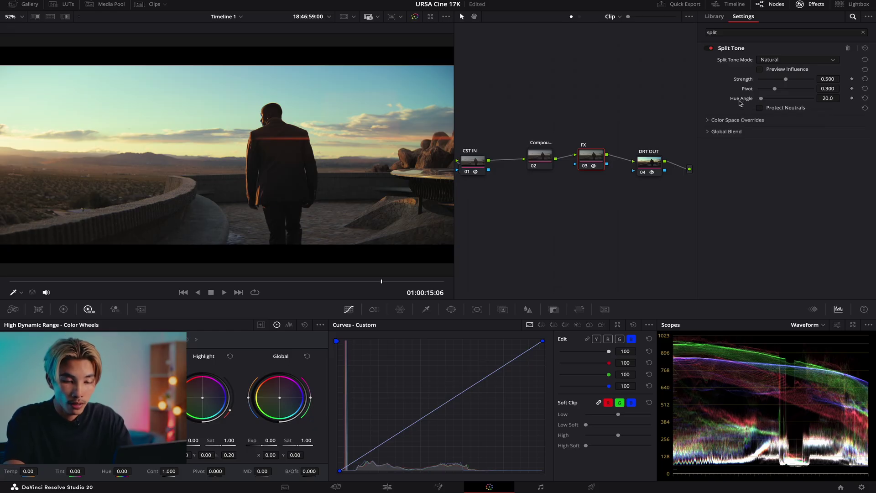
pyautogui.click(708, 120)
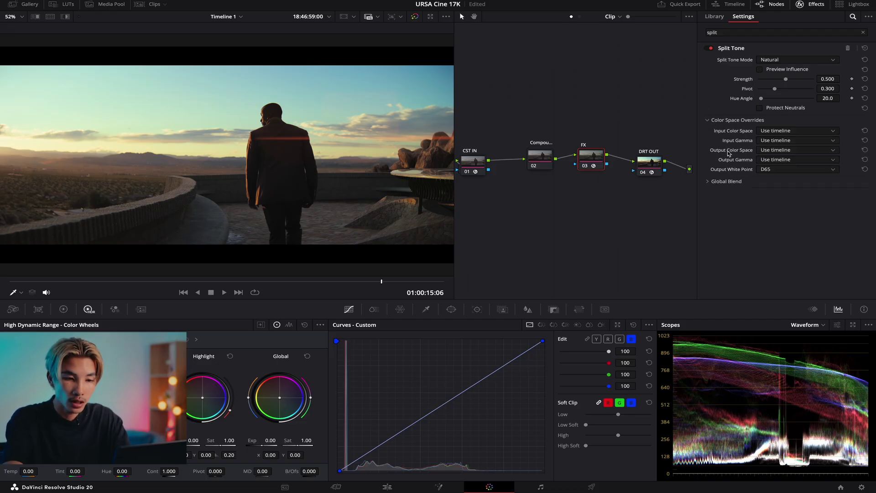
# Move the CST IN and DRT OUT nodes away from the compound and FX nodes between them, and reselect FX
pyautogui.moveTo(648, 161); pyautogui.dragTo(669, 161)
pyautogui.moveTo(477, 162); pyautogui.dragTo(481, 176)
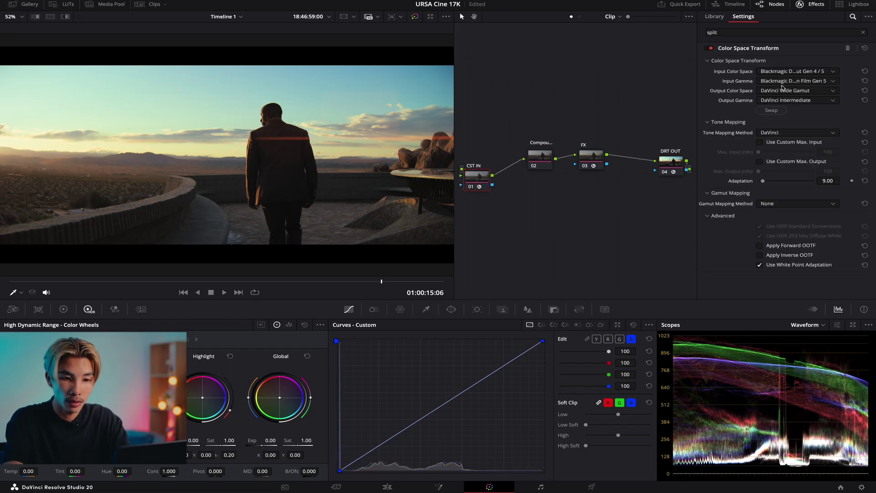
pyautogui.moveTo(664, 161); pyautogui.dragTo(672, 161)
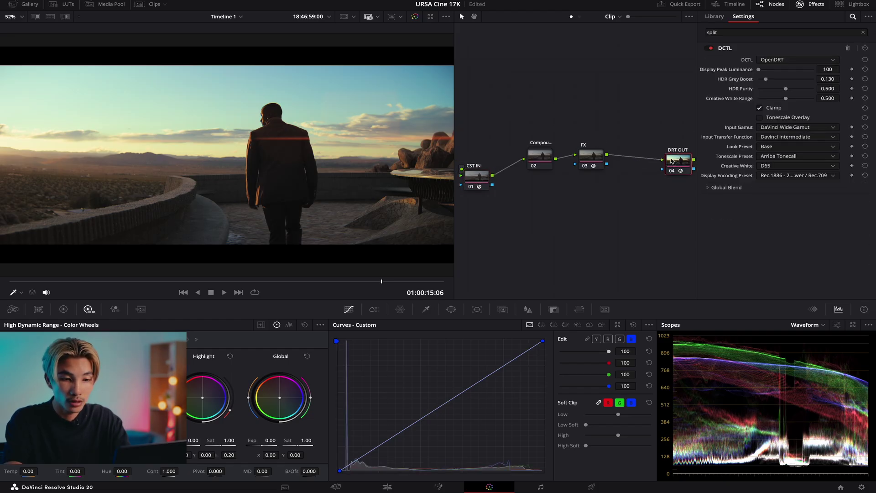
pyautogui.moveTo(652, 120); pyautogui.dragTo(507, 206)
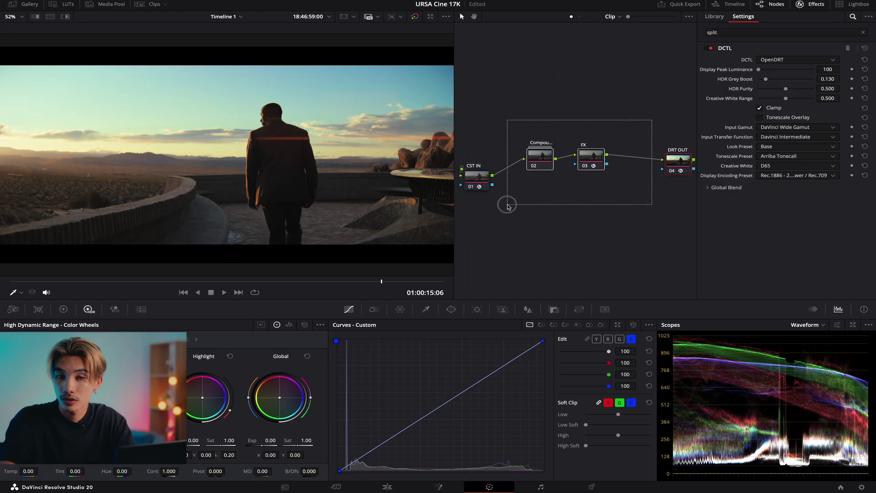
pyautogui.moveTo(507, 205); pyautogui.dragTo(507, 205)
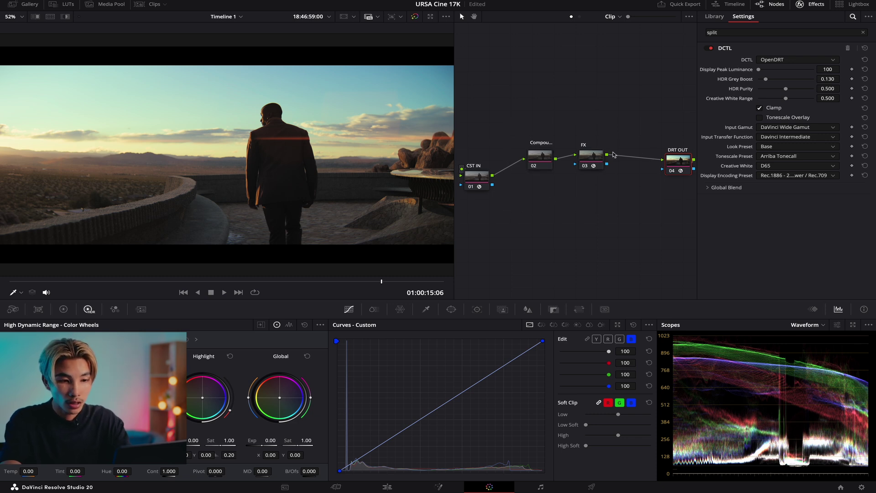
pyautogui.click(584, 156)
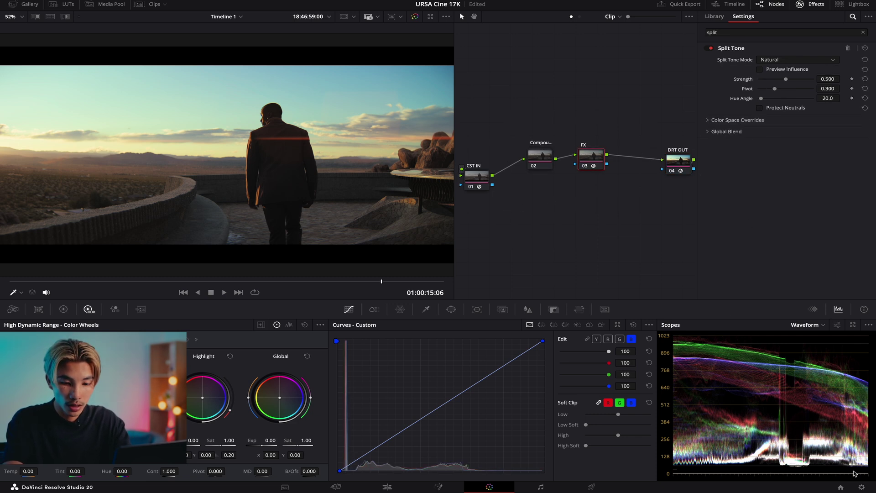
# Check the timeline color space in the project's Color Management settings, and close them without saving
pyautogui.click(862, 487)
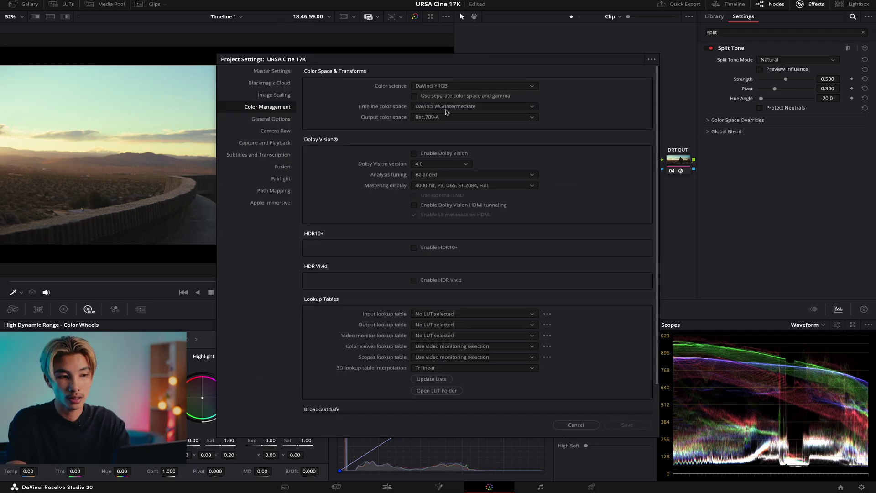
pyautogui.scroll(-1, 540, 210)
pyautogui.scroll(1, 603, 283)
pyautogui.click(576, 425)
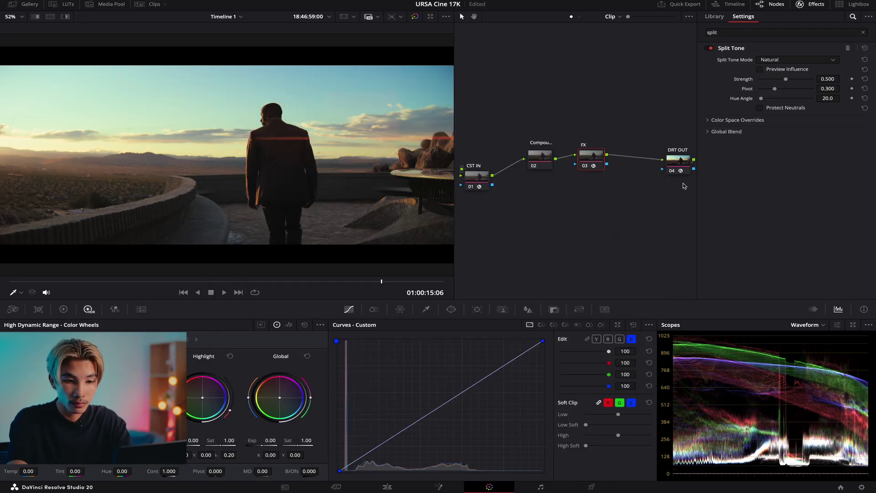
# Override the FX node's Split Tone input with the DaVinci Wide Gamut color space and DaVinci Intermediate gamma
pyautogui.click(711, 121)
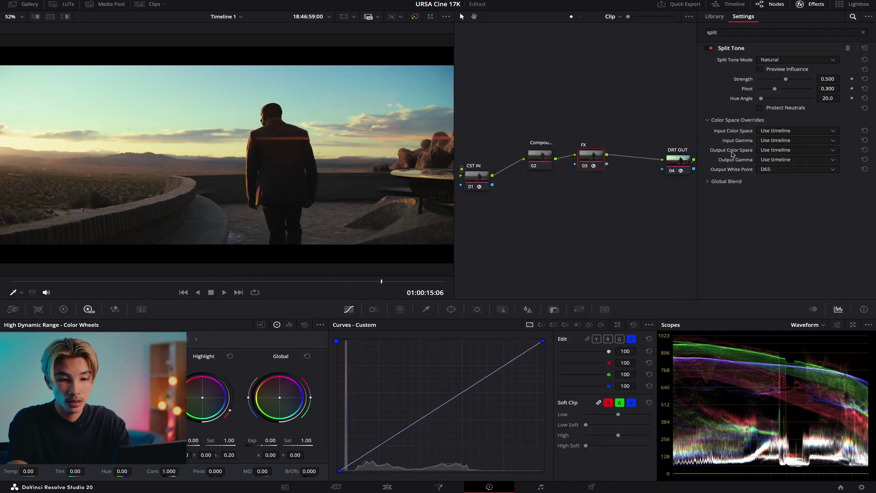
pyautogui.click(781, 131)
pyautogui.click(785, 217)
pyautogui.click(780, 141)
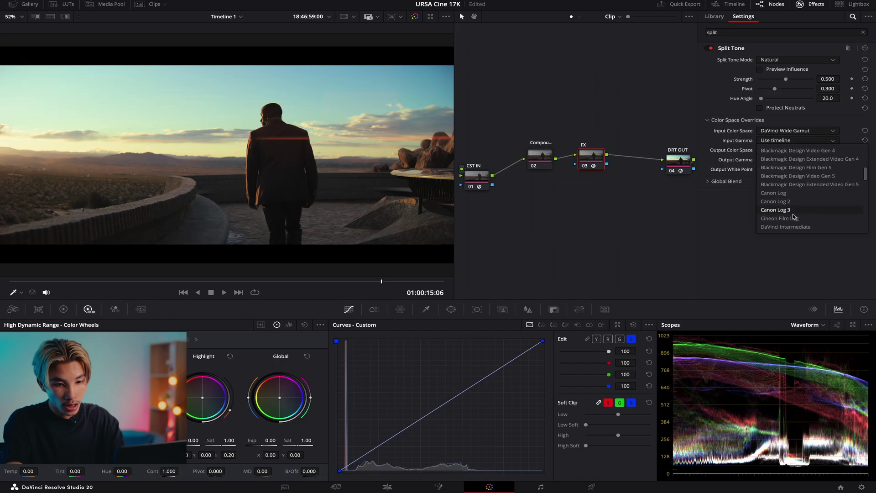
pyautogui.click(790, 226)
# Override the Split Tone output color space with DaVinci Wide Gamut and the output gamma with DaVinci Intermediate
pyautogui.click(782, 153)
pyautogui.scroll(-5, 782, 174)
pyautogui.click(782, 236)
pyautogui.click(773, 161)
pyautogui.scroll(-5, 779, 228)
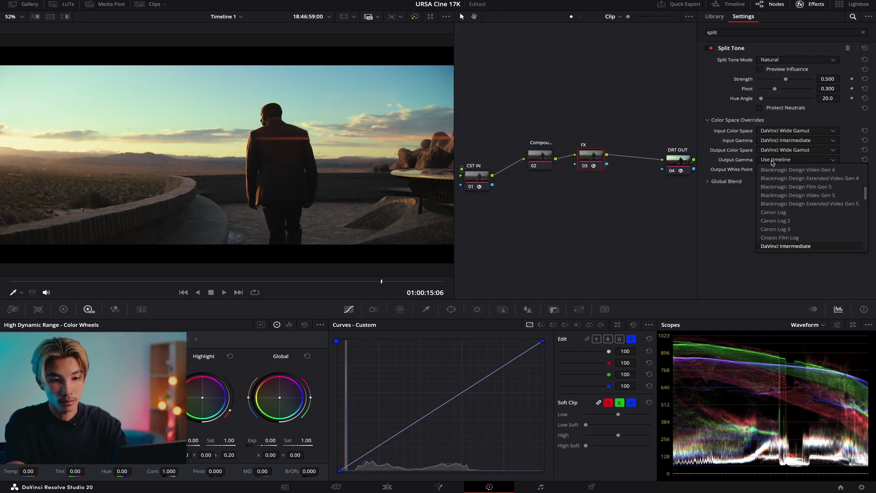
pyautogui.click(782, 246)
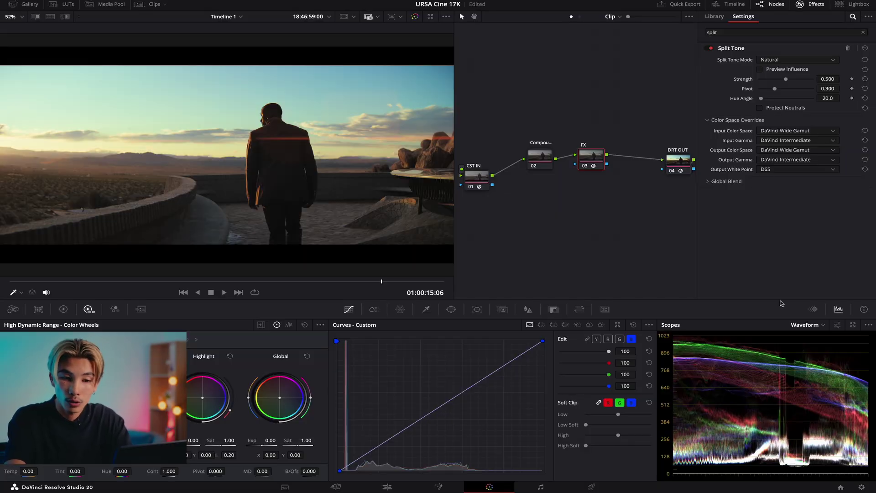
# Recheck the project's timeline color space without saving changes, and collapse the Split Tone Color Space Overrides
pyautogui.click(861, 487)
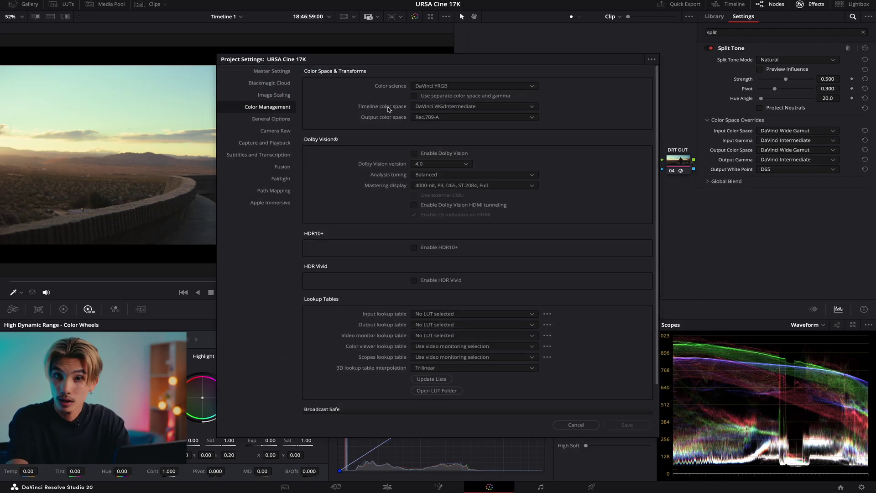
pyautogui.click(577, 425)
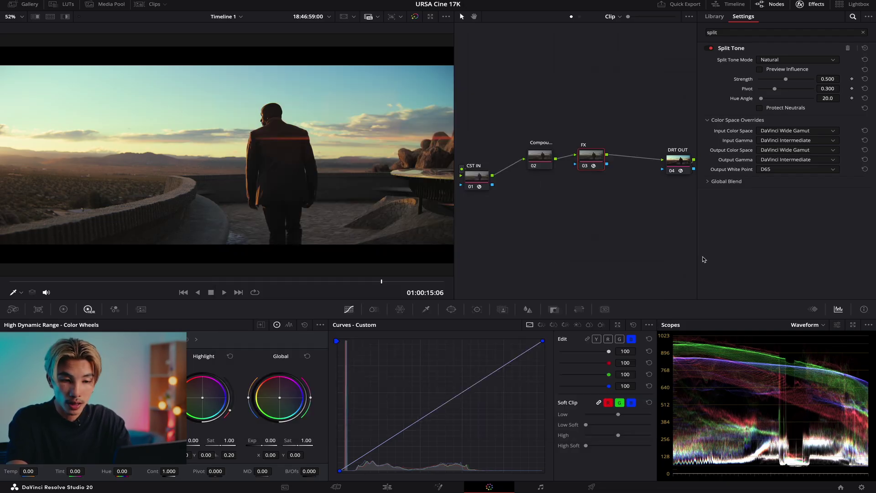
pyautogui.click(709, 121)
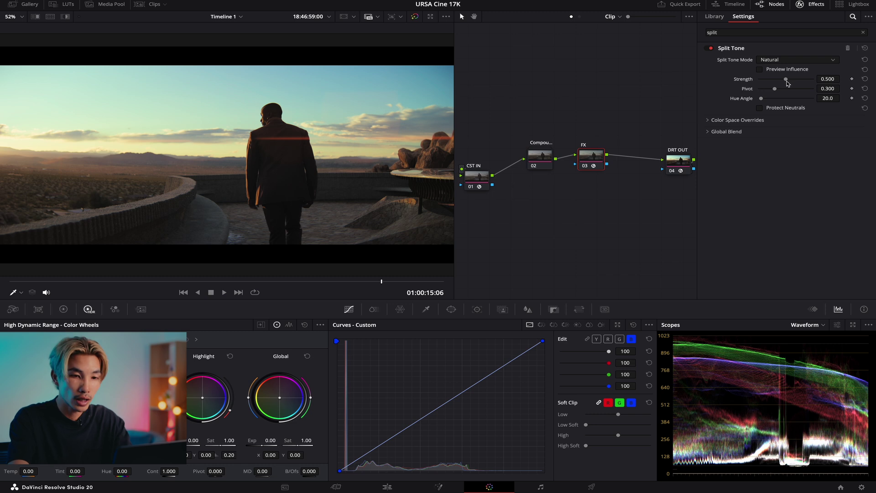
# Apply the Split Tone effect to node 01 of the grayscale ramp Compound Clip
pyautogui.click(140, 5)
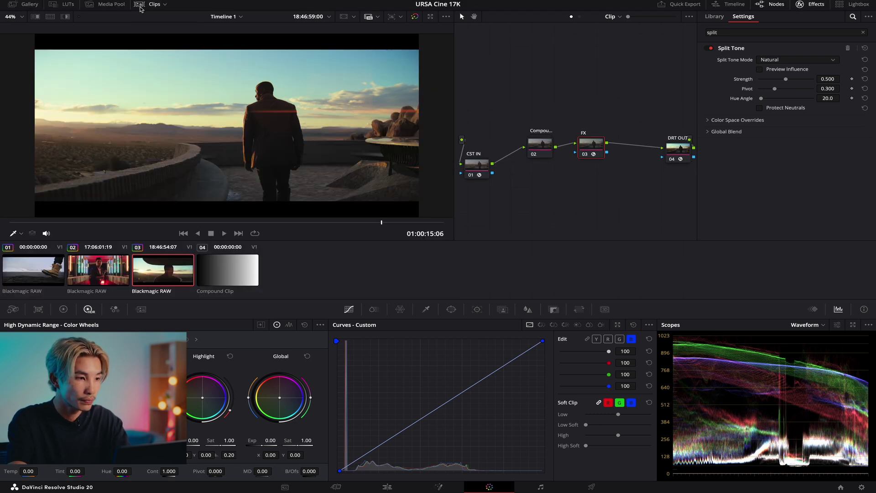
pyautogui.click(221, 272)
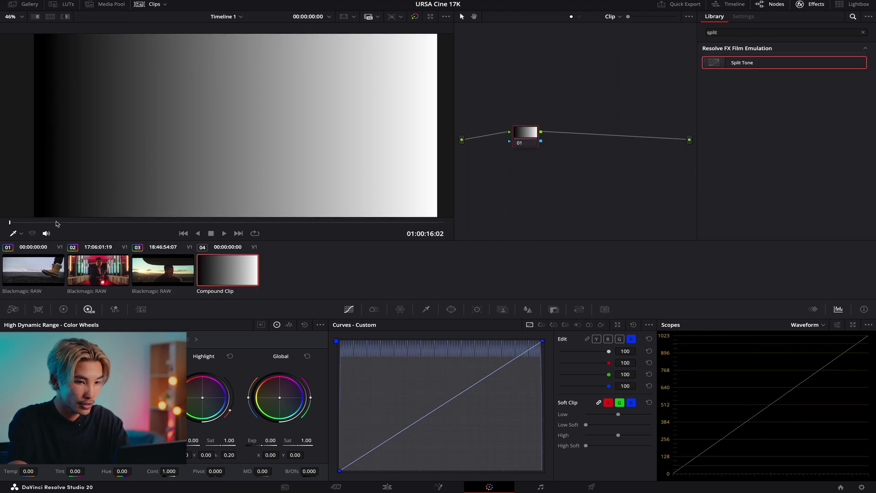
pyautogui.moveTo(743, 63); pyautogui.dragTo(526, 133)
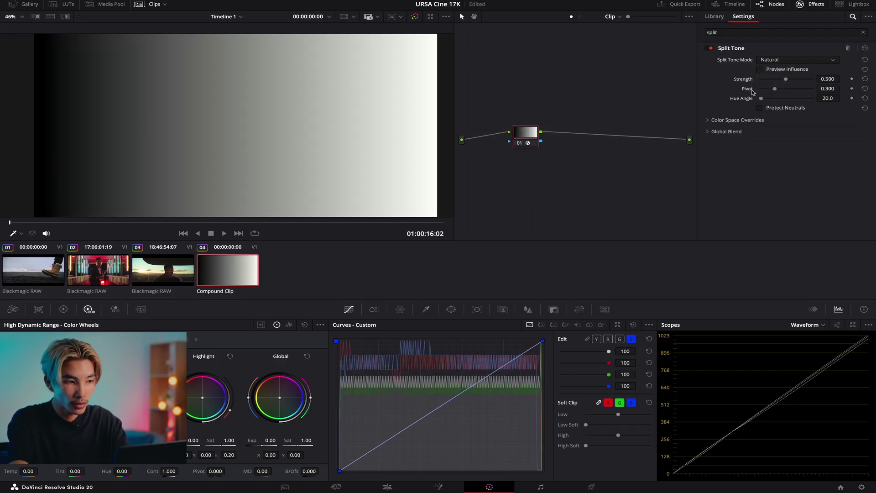
# Raise the ramp's Split Tone Strength to about 0.961 and set its Pivot to 0.336
pyautogui.moveTo(786, 81); pyautogui.dragTo(812, 81)
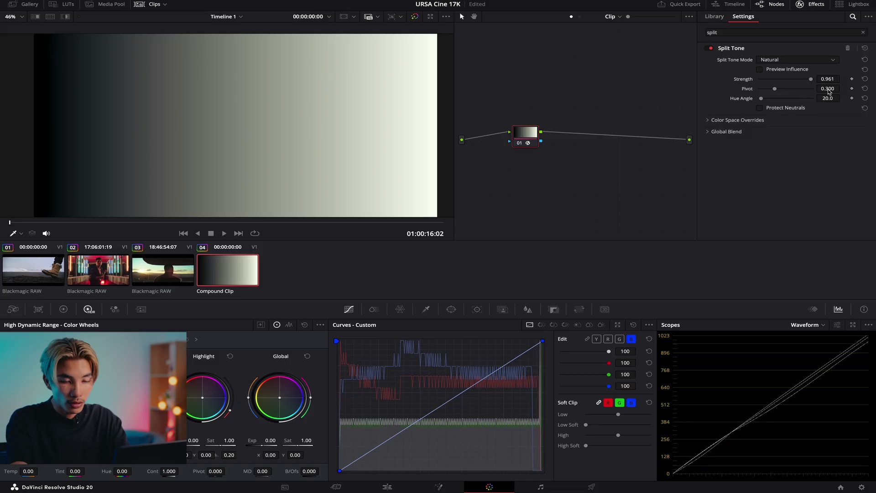
pyautogui.click(830, 89)
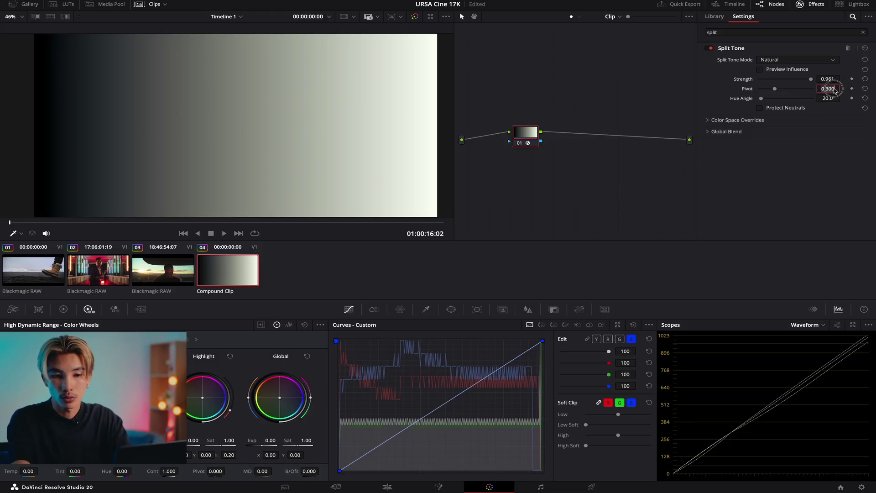
pyautogui.write('0.')
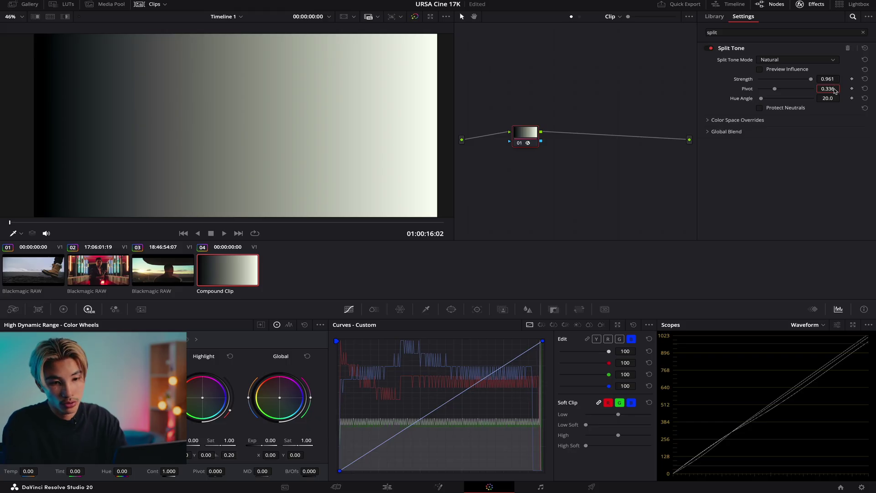
pyautogui.write('336')
pyautogui.press('Return')
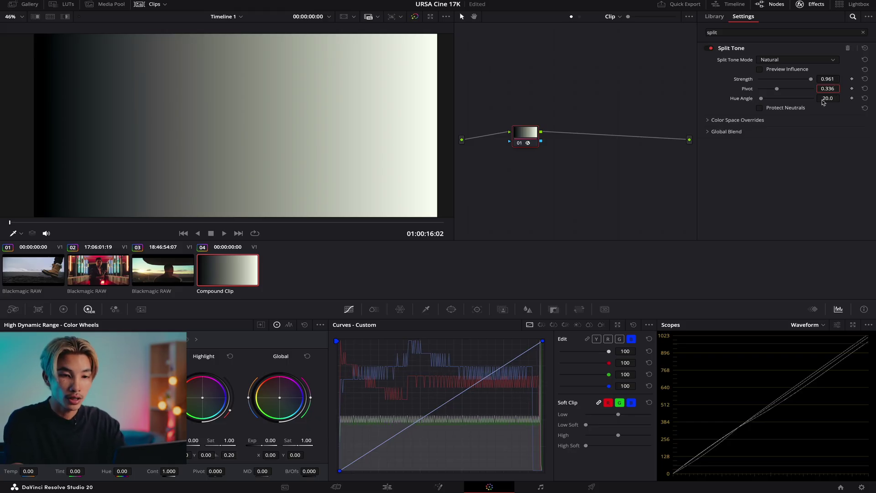
# Set the ramp's Hue Angle to about 27.9, and test Protect Neutrals before switching it off again
pyautogui.moveTo(761, 101)
pyautogui.mouseDown()
pyautogui.moveTo(810, 103)
pyautogui.moveTo(763, 104)
pyautogui.mouseUp()
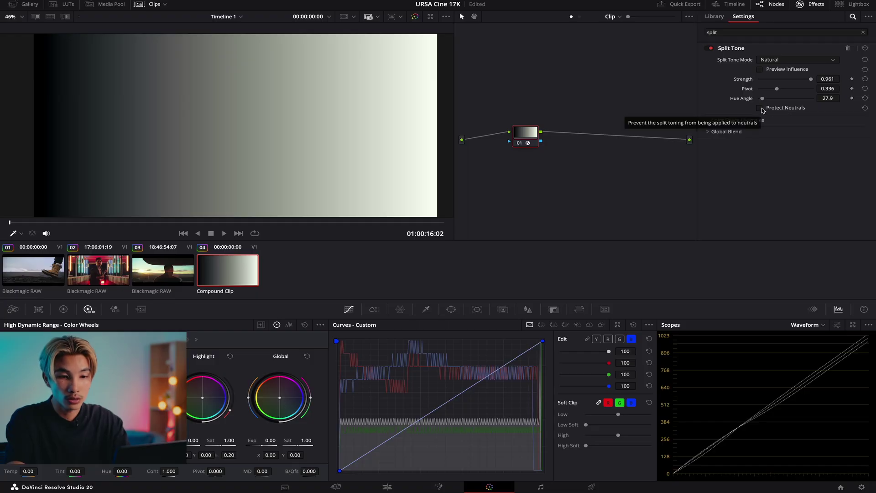
pyautogui.click(761, 110)
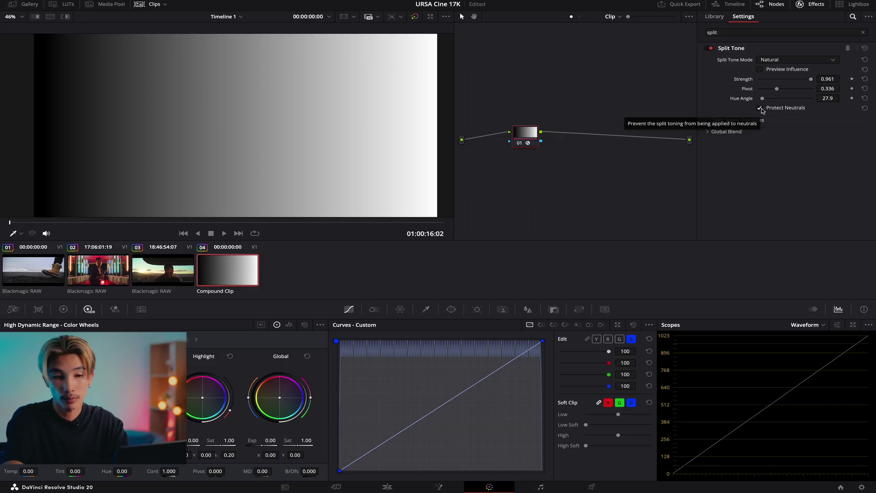
pyautogui.click(760, 109)
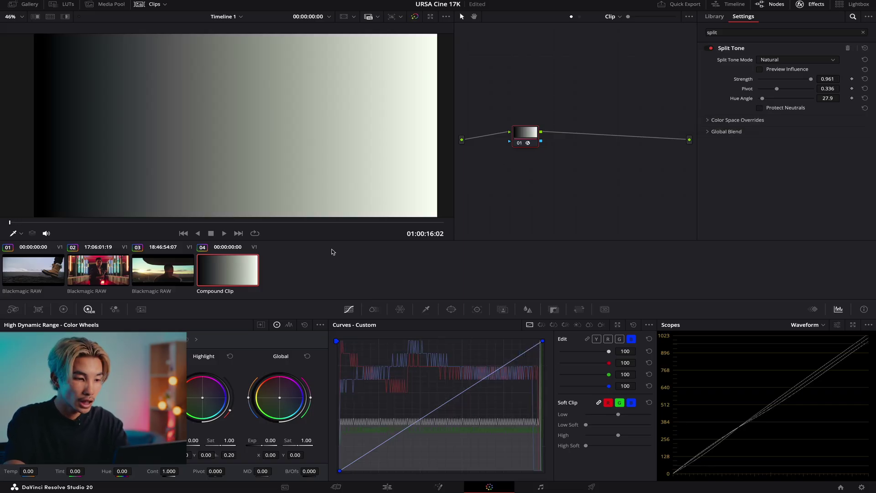
# Return to clip 03's walking-man shot and set its Split Tone Strength to about 0.760 and Pivot to 0.336
pyautogui.click(159, 274)
pyautogui.moveTo(196, 223); pyautogui.dragTo(398, 223)
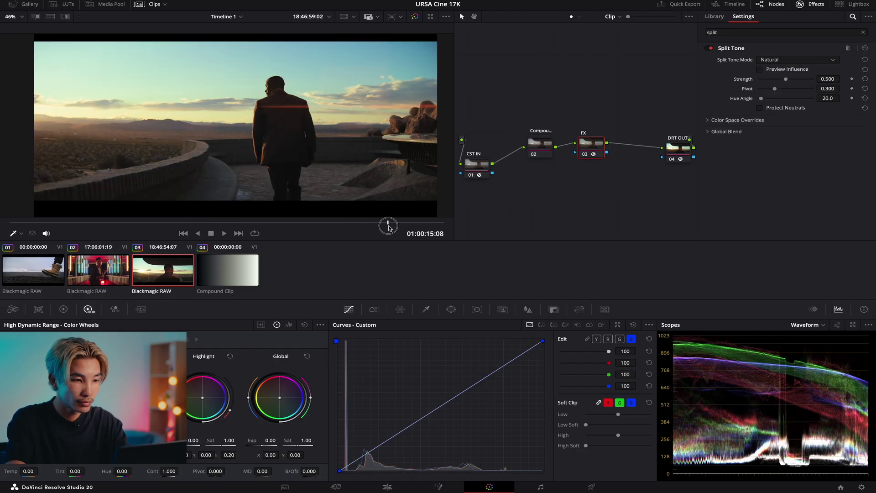
pyautogui.moveTo(788, 82); pyautogui.dragTo(801, 83)
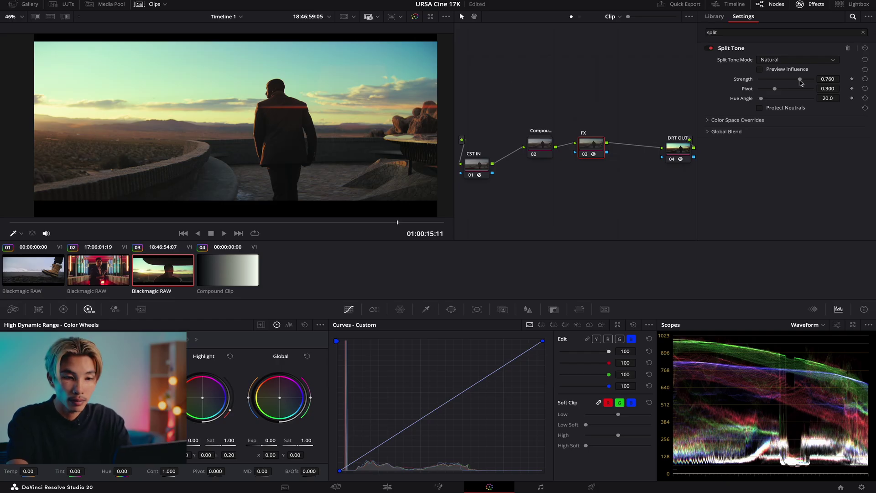
pyautogui.click(828, 89)
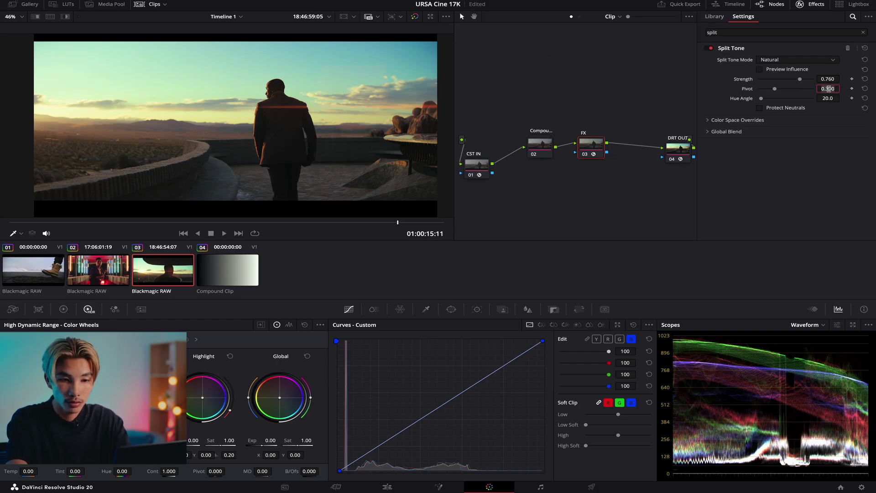
pyautogui.write('0.336')
pyautogui.press('Return')
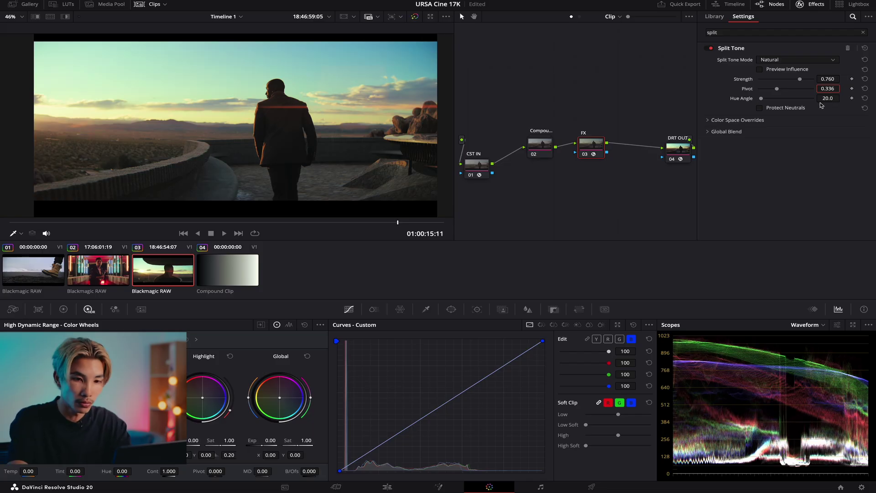
# Set the Hue Angle to about 55.8 with Protect Neutrals enabled, and hide the clip thumbnails
pyautogui.moveTo(762, 98); pyautogui.dragTo(768, 101)
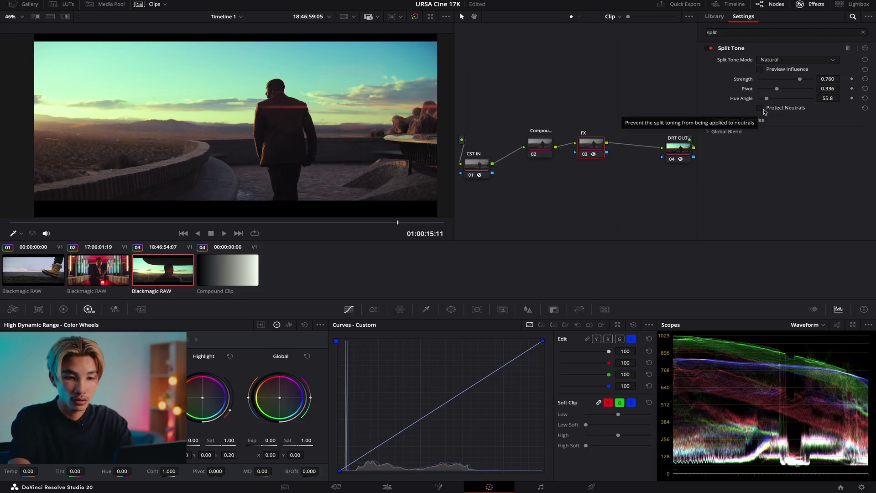
pyautogui.click(762, 109)
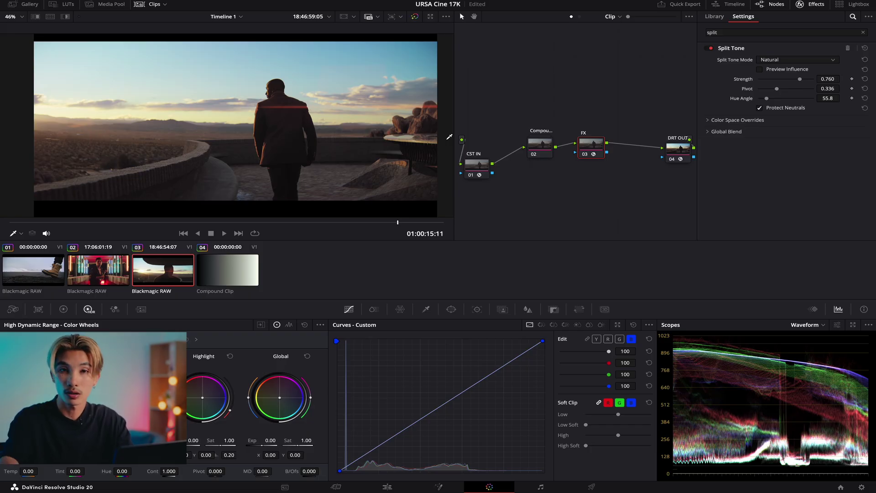
pyautogui.scroll(-1, 449, 137)
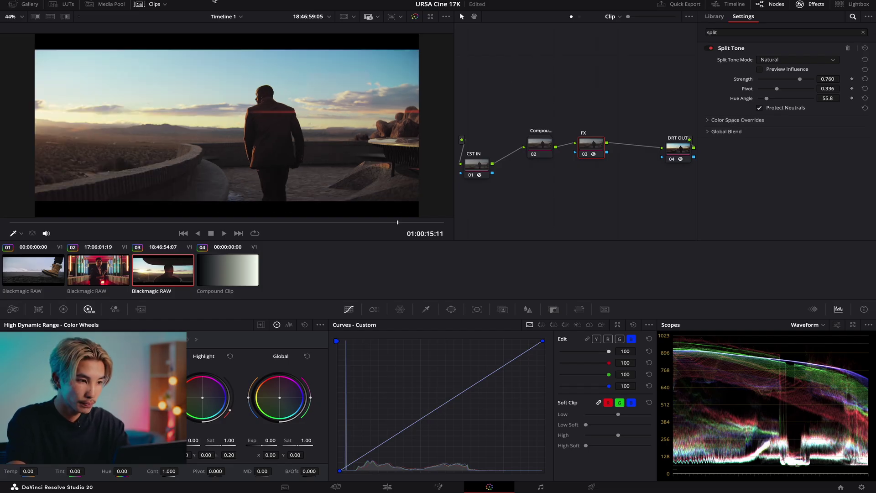
pyautogui.click(149, 4)
# Compare the look with Protect Neutrals off and on, using a Strength of 1.000 and a Hue Angle of about 64.2
pyautogui.click(760, 109)
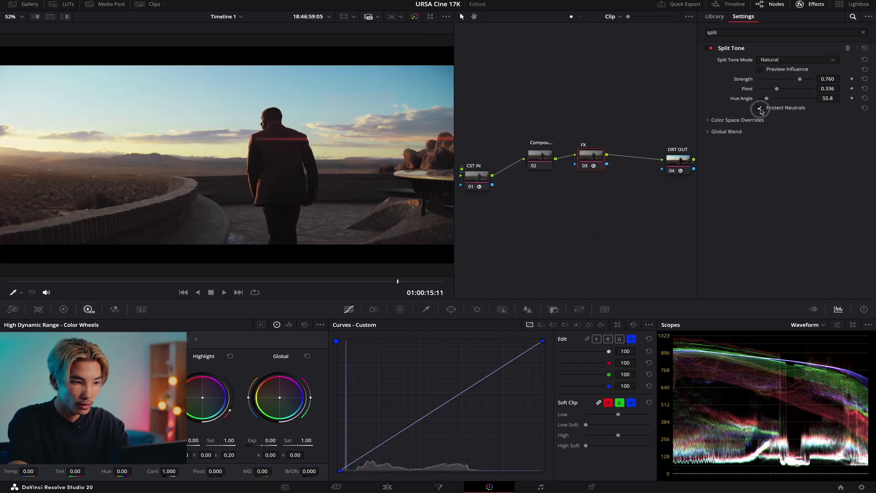
pyautogui.click(759, 109)
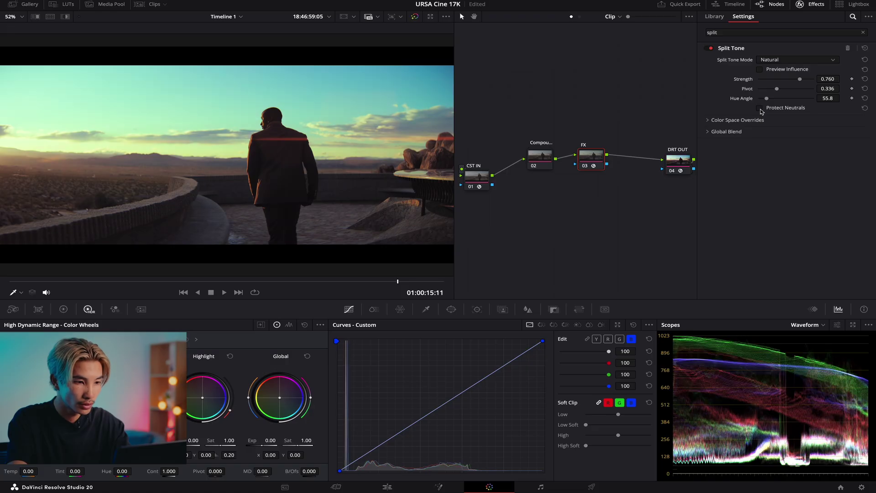
pyautogui.click(760, 108)
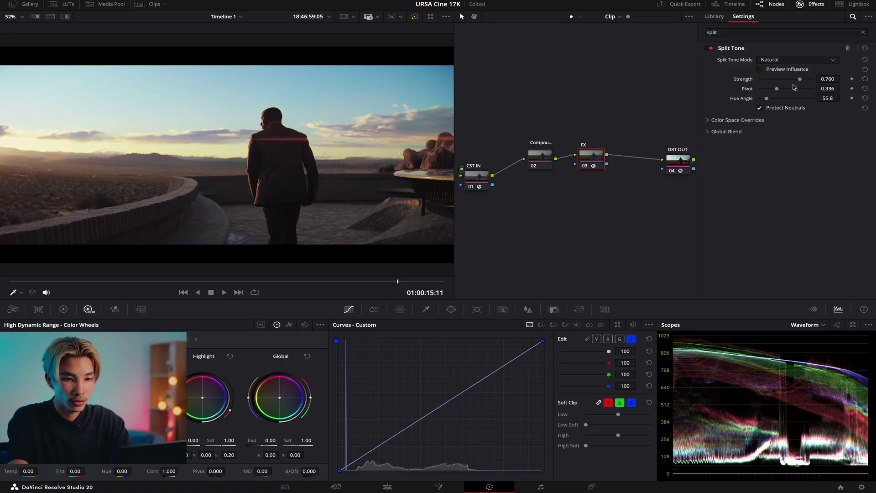
pyautogui.moveTo(802, 80); pyautogui.dragTo(822, 81)
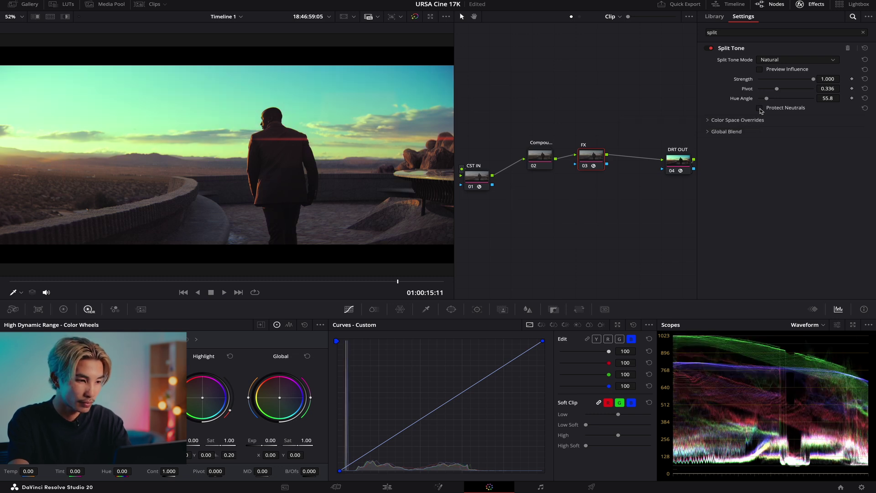
pyautogui.moveTo(768, 100)
pyautogui.mouseDown()
pyautogui.moveTo(817, 101)
pyautogui.moveTo(770, 102)
pyautogui.mouseUp()
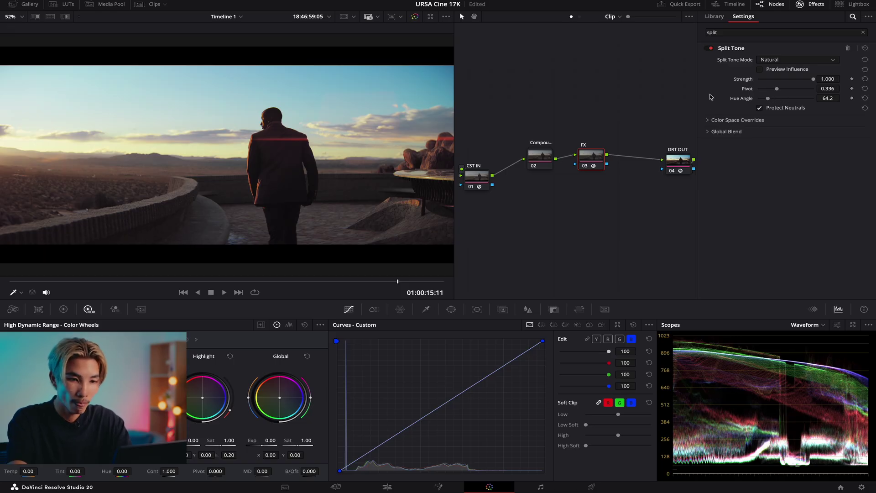
# Try the Strong Split Tone mode with Strength at about 0.287 and Hue Angle at about 97.7
pyautogui.click(779, 62)
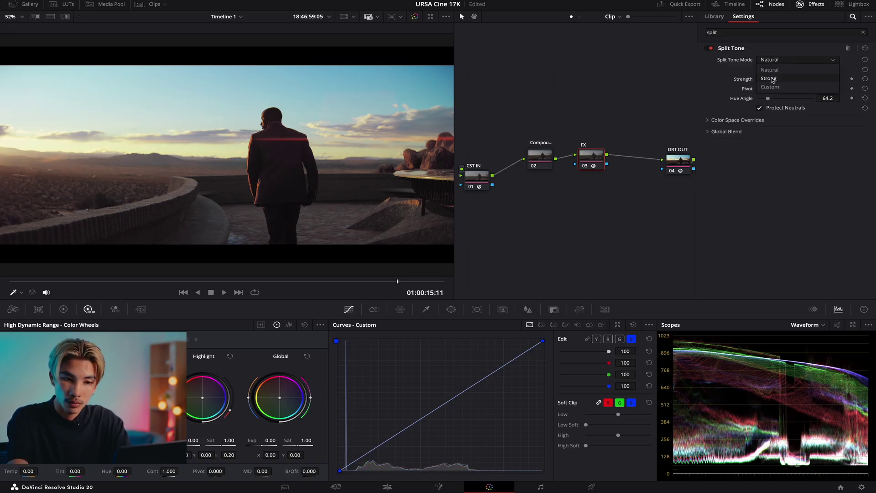
pyautogui.click(771, 79)
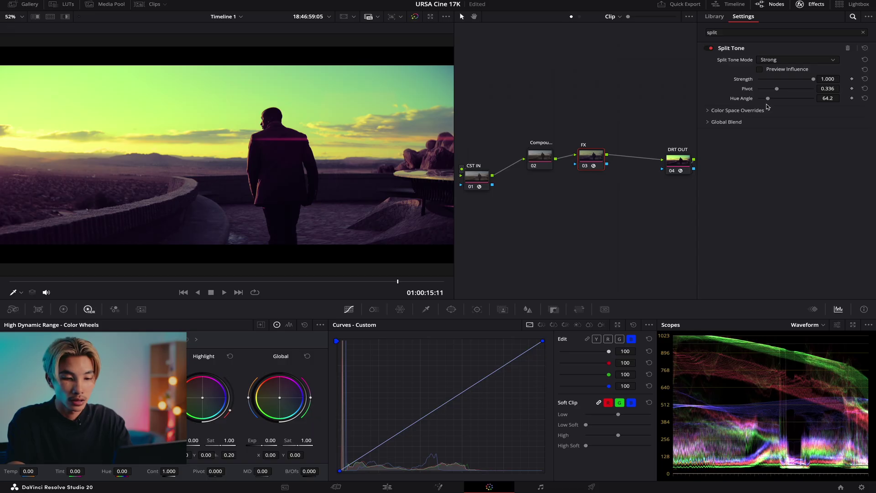
pyautogui.moveTo(813, 81); pyautogui.dragTo(774, 82)
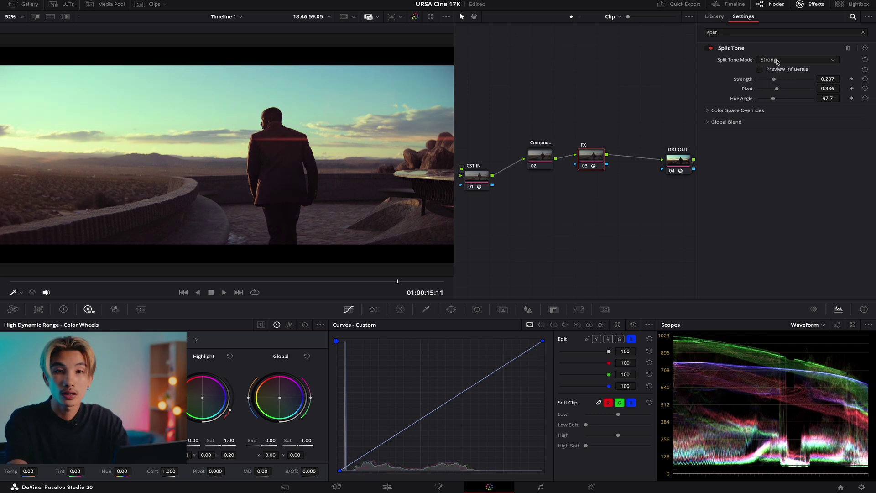
# Switch the Split Tone mode to Custom and set the Shadows Strength to about 0.721 and Hue to about 0.558
pyautogui.click(778, 61)
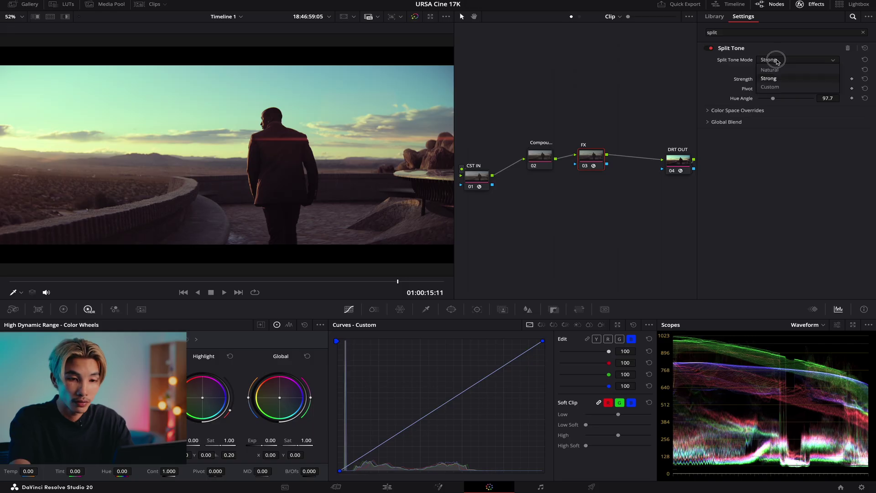
pyautogui.click(771, 87)
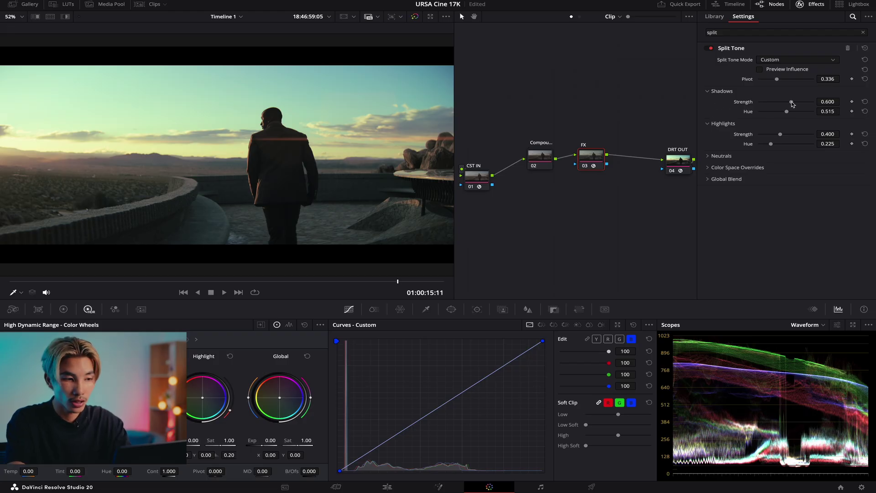
pyautogui.moveTo(792, 104)
pyautogui.mouseDown()
pyautogui.moveTo(808, 105)
pyautogui.moveTo(763, 113)
pyautogui.moveTo(790, 116)
pyautogui.mouseUp()
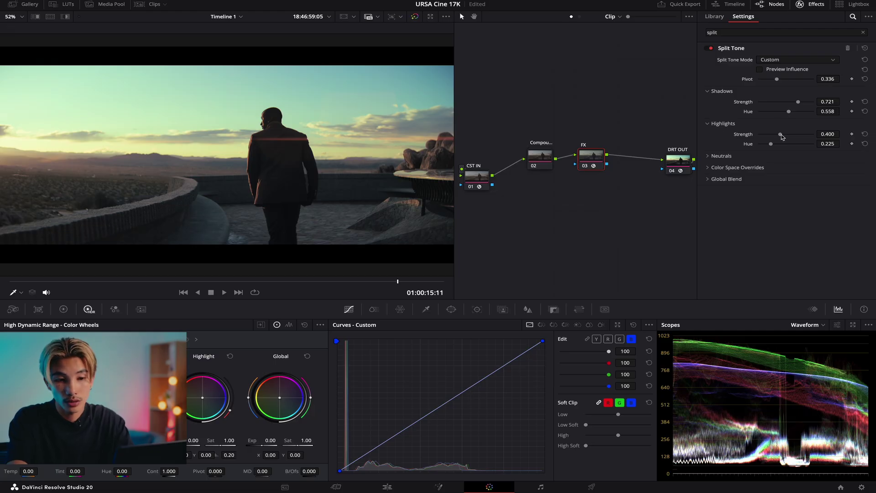
# Set the Split Tone Highlights Strength to about 0.341 and Hue to about 0.202
pyautogui.moveTo(782, 137)
pyautogui.mouseDown()
pyautogui.moveTo(767, 137)
pyautogui.moveTo(797, 137)
pyautogui.moveTo(768, 136)
pyautogui.mouseUp()
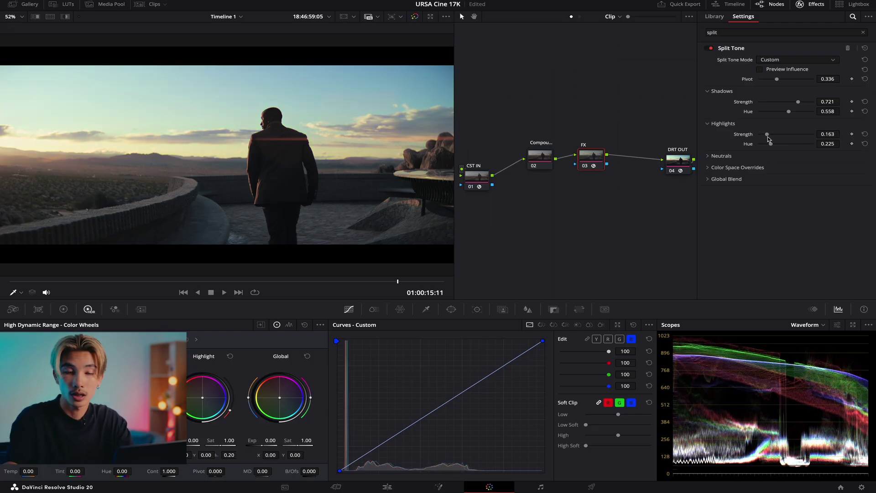
pyautogui.moveTo(768, 136)
pyautogui.mouseDown()
pyautogui.moveTo(796, 137)
pyautogui.moveTo(762, 145)
pyautogui.moveTo(772, 146)
pyautogui.mouseUp()
# Enable Protect Neutrals with a maximum saturation of about 0.002, and lower the Global Blend to about 0.775
pyautogui.click(714, 157)
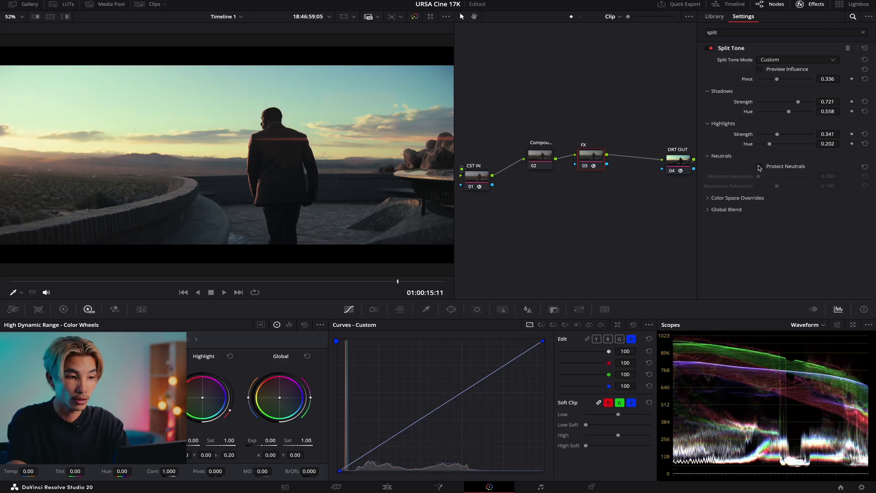
pyautogui.click(759, 166)
pyautogui.moveTo(771, 186); pyautogui.dragTo(764, 186)
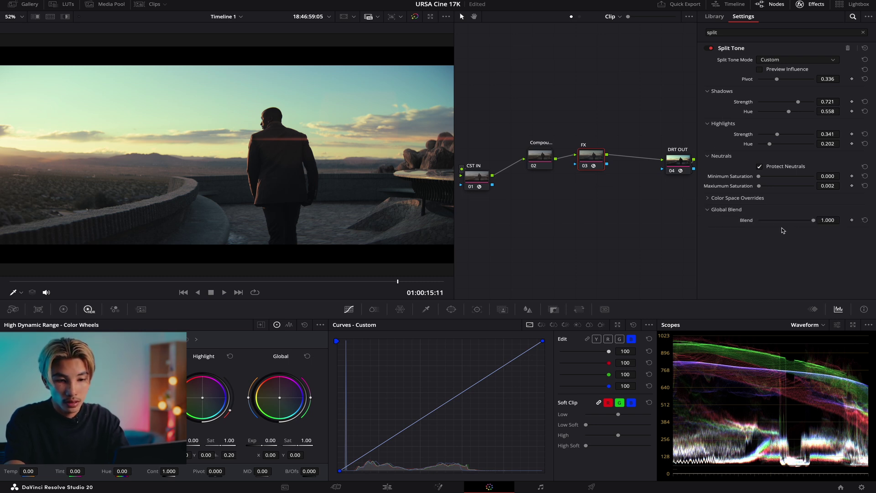
pyautogui.moveTo(814, 222)
pyautogui.mouseDown()
pyautogui.moveTo(757, 221)
pyautogui.moveTo(802, 221)
pyautogui.mouseUp()
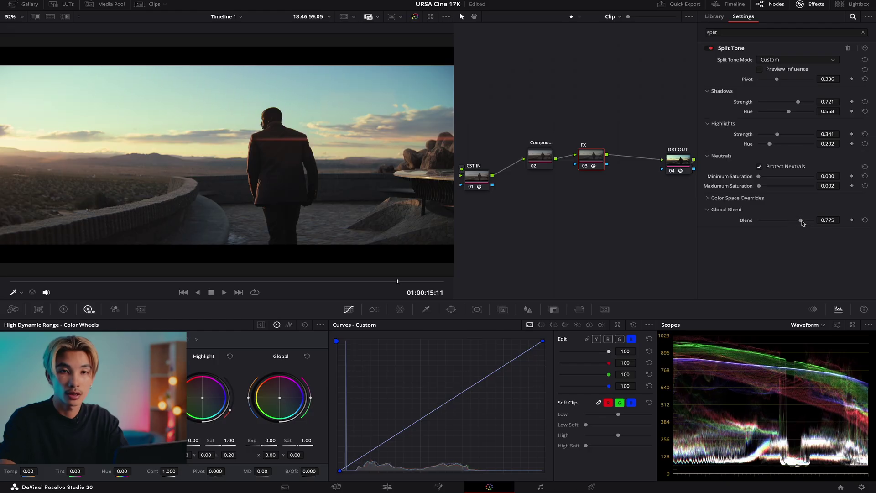